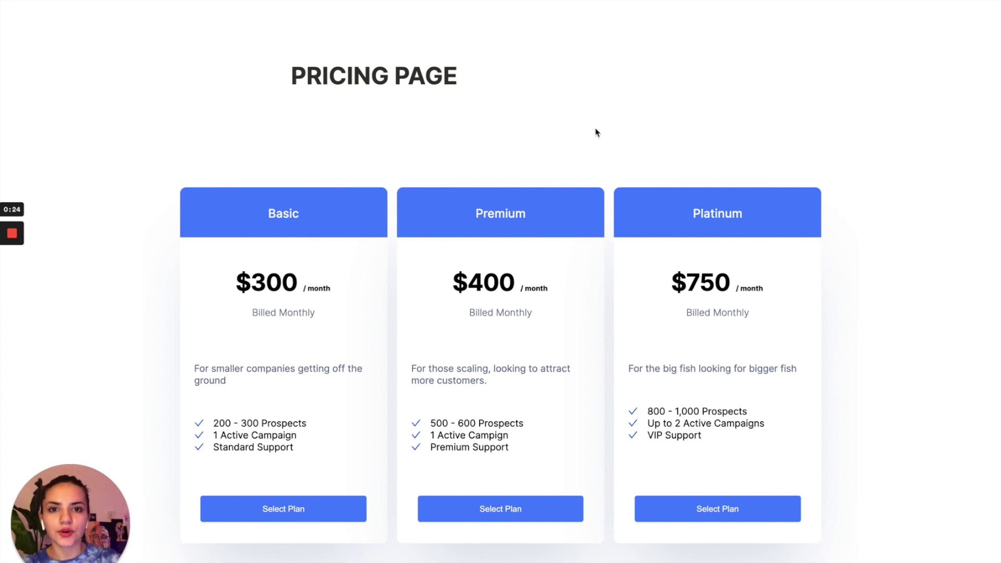
- Exit the full-screen pricing preview back to the Stripe test-mode Products list
{"action": "key", "text": "ctrl+Left"}
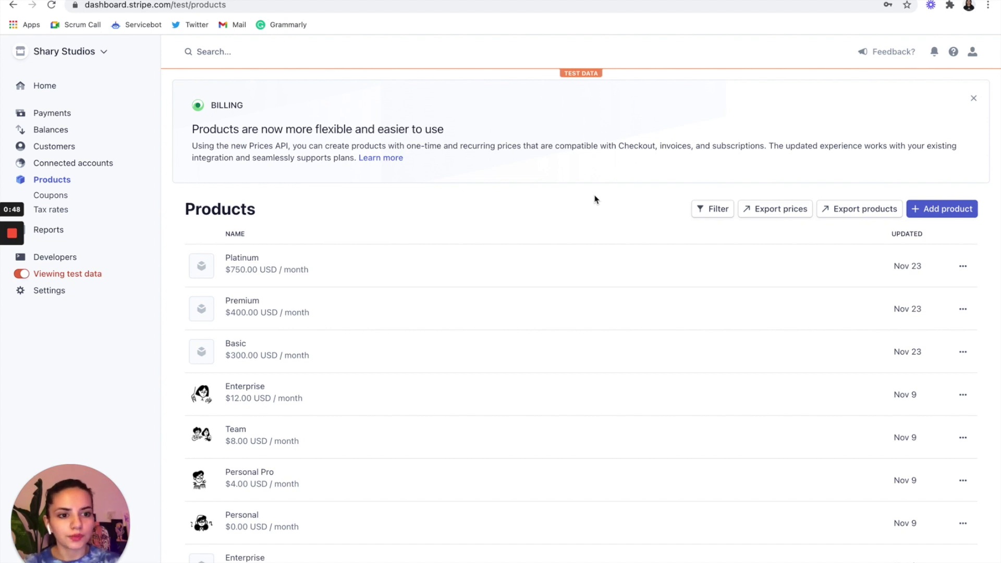
- Start a new product from the Stripe Products page with Add product
{"action": "left_click", "coordinate": [959, 214]}
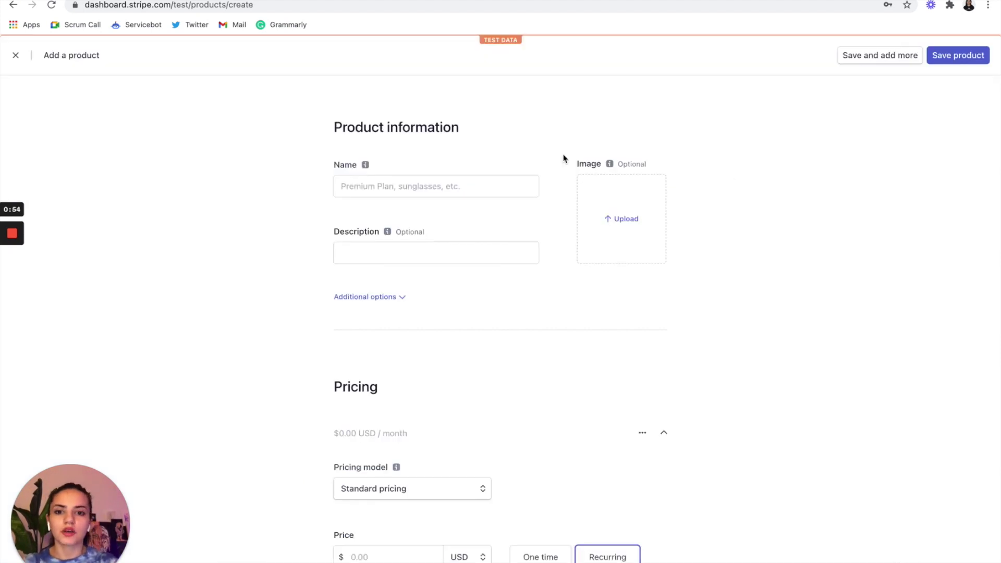
- Name the new product 'Standard' and enter its small-startups description
{"action": "left_click", "coordinate": [468, 188]}
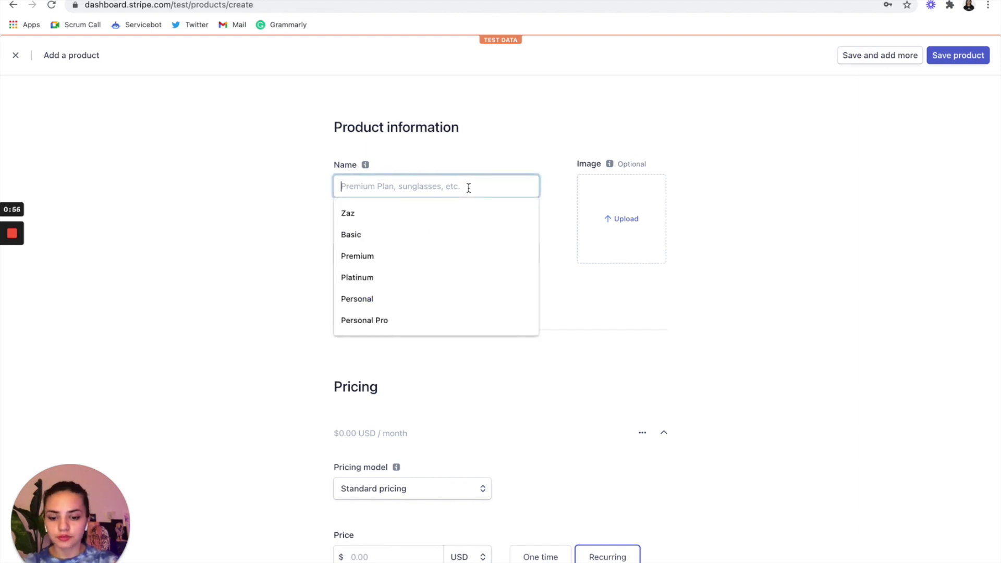
{"action": "type", "text": "Standard"}
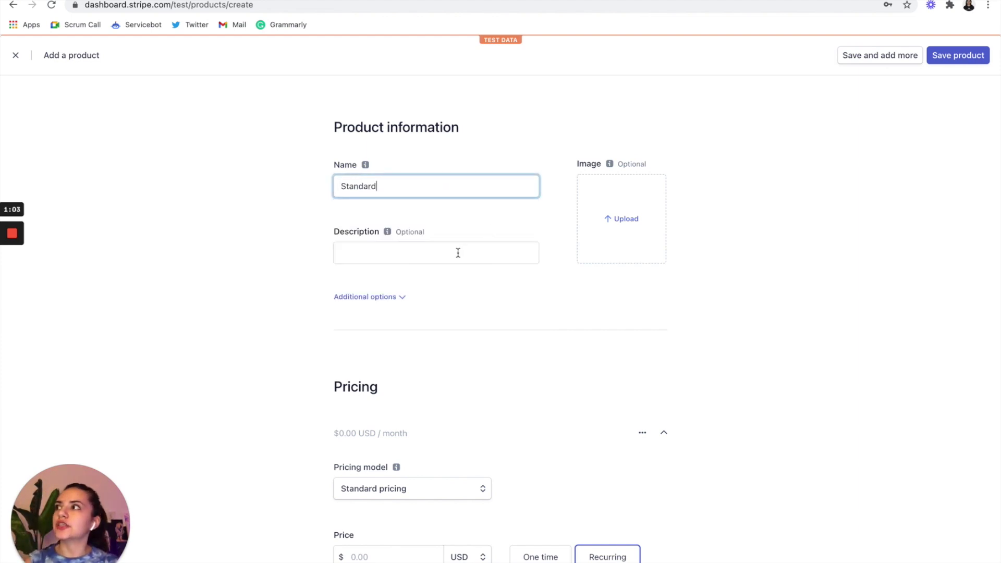
{"action": "left_click", "coordinate": [458, 252]}
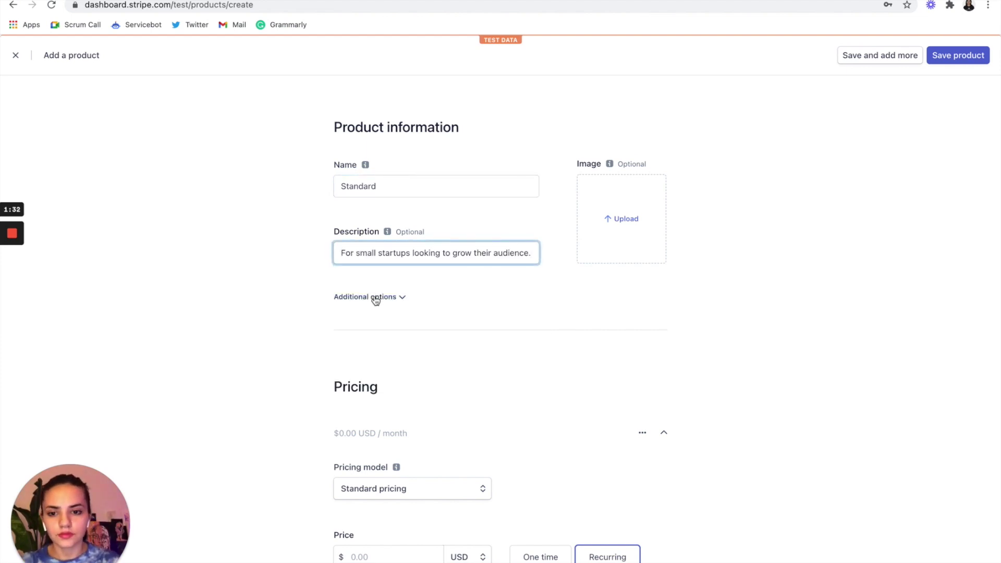
- Add product metadata sb_service = LeadGen and a second key, sb_tier
{"action": "left_click", "coordinate": [375, 296]}
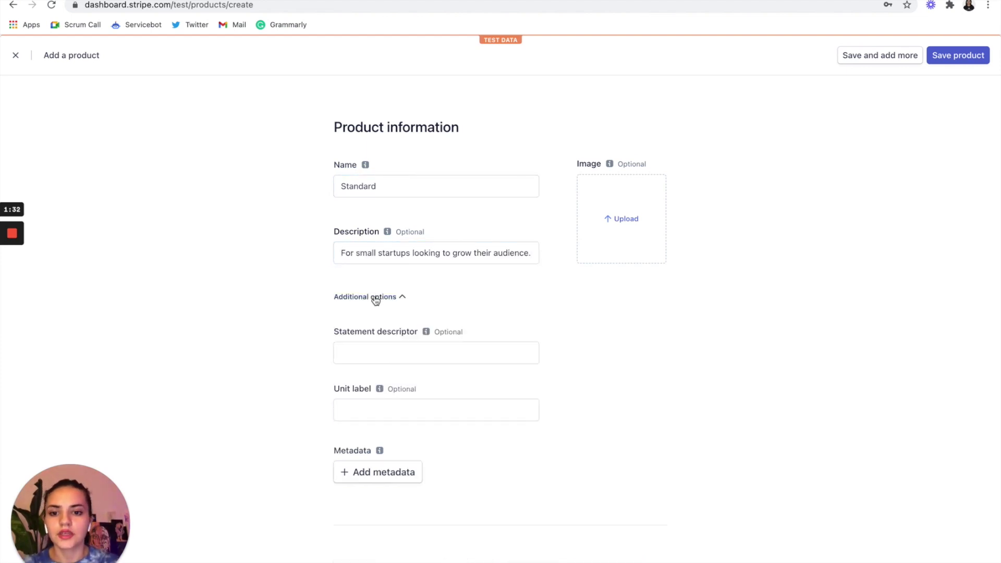
{"action": "left_click", "coordinate": [362, 482]}
{"action": "scroll", "coordinate": [360, 476], "scroll_direction": "down", "scroll_amount": 3}
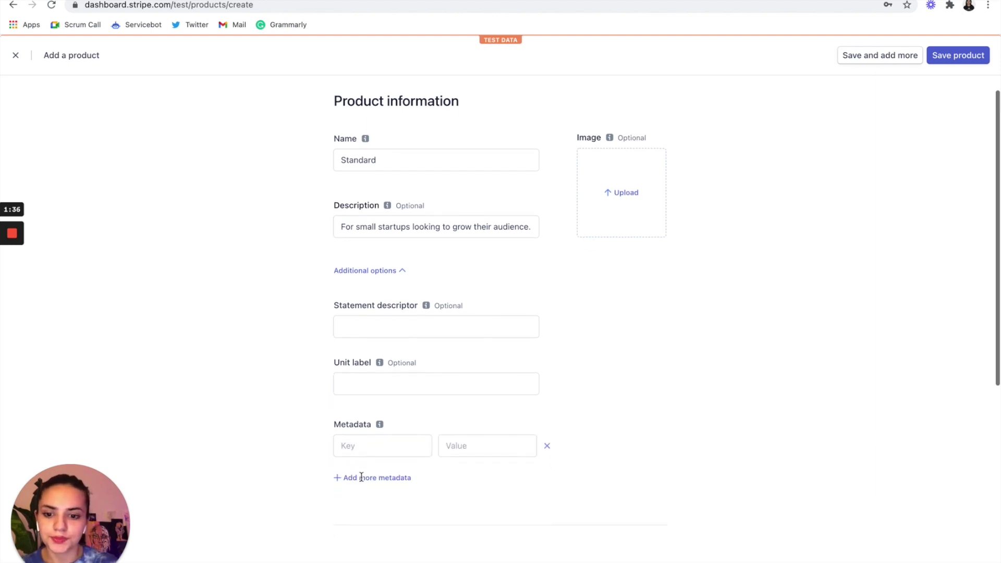
{"action": "left_click", "coordinate": [361, 344]}
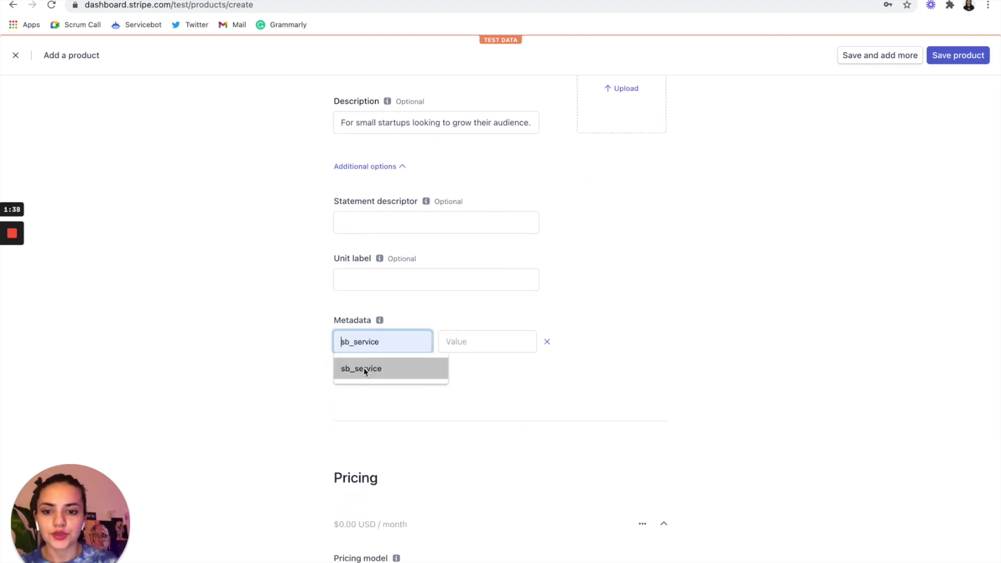
{"action": "left_click", "coordinate": [363, 369]}
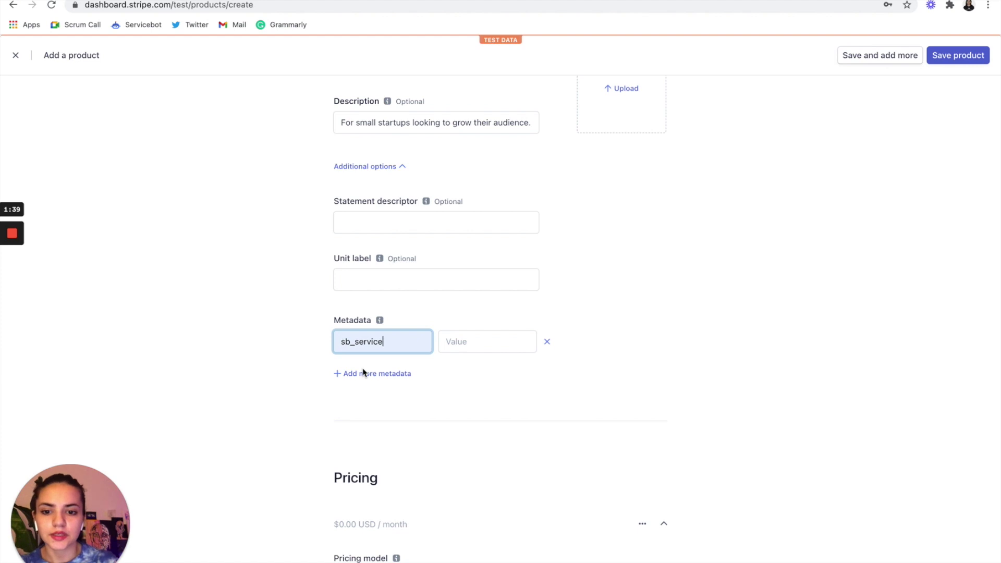
{"action": "left_click", "coordinate": [469, 341]}
{"action": "type", "text": "Lead"}
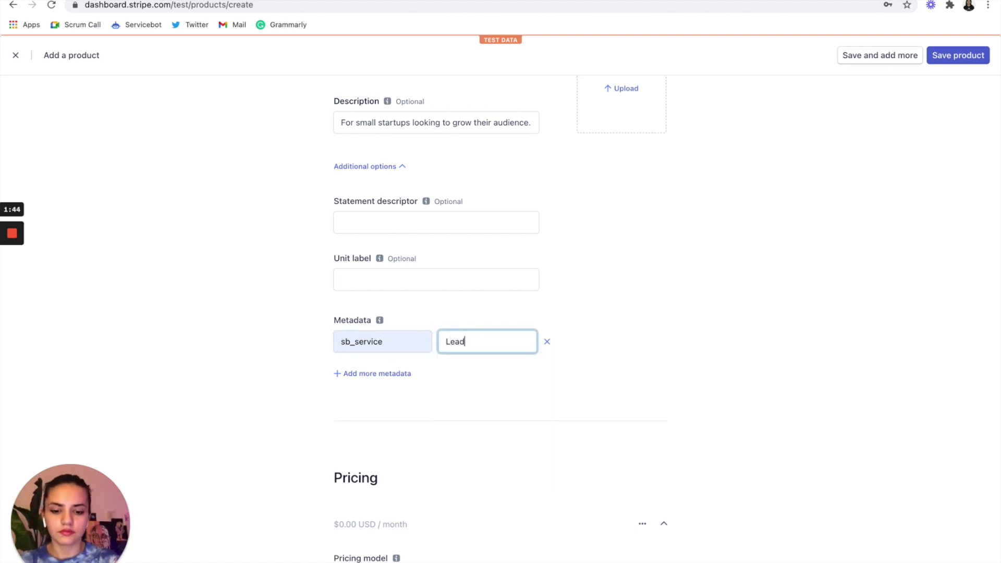
{"action": "type", "text": "Gen"}
{"action": "left_click", "coordinate": [364, 373]}
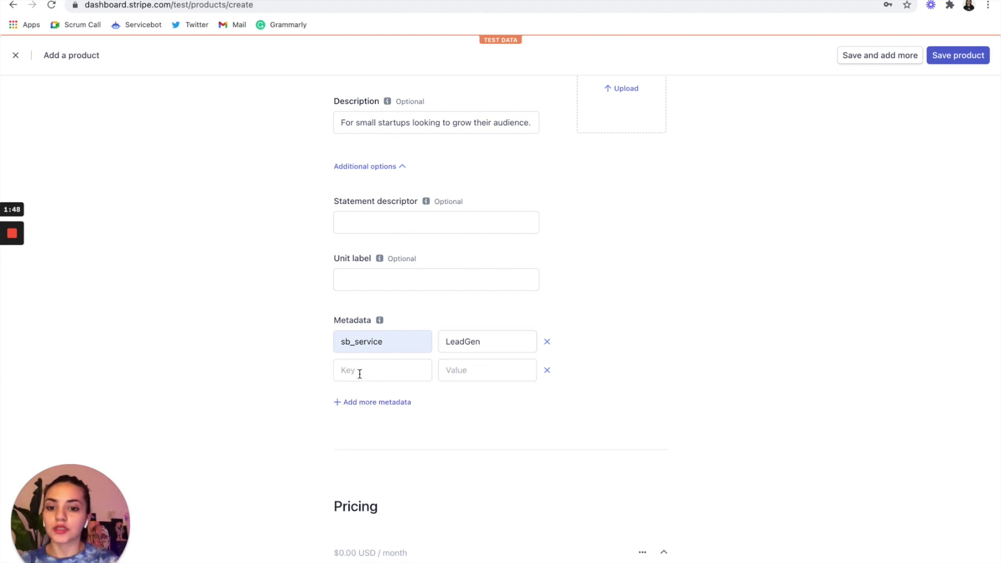
{"action": "left_click", "coordinate": [359, 374]}
{"action": "left_click", "coordinate": [360, 400]}
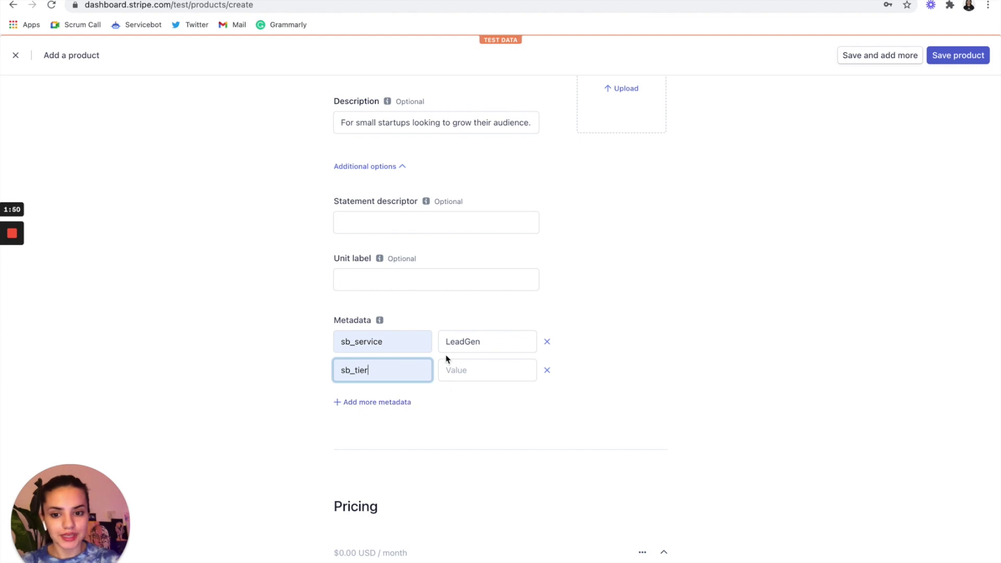
{"action": "left_click", "coordinate": [470, 371]}
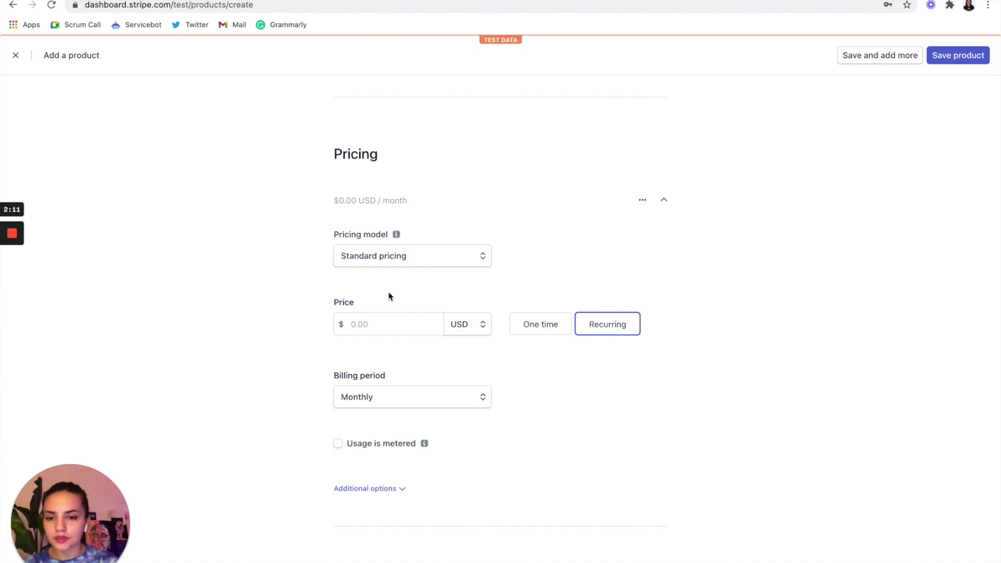
- Set the Standard product's recurring price to $300.00 USD monthly
{"action": "left_click", "coordinate": [361, 326]}
{"action": "type", "text": "300"}
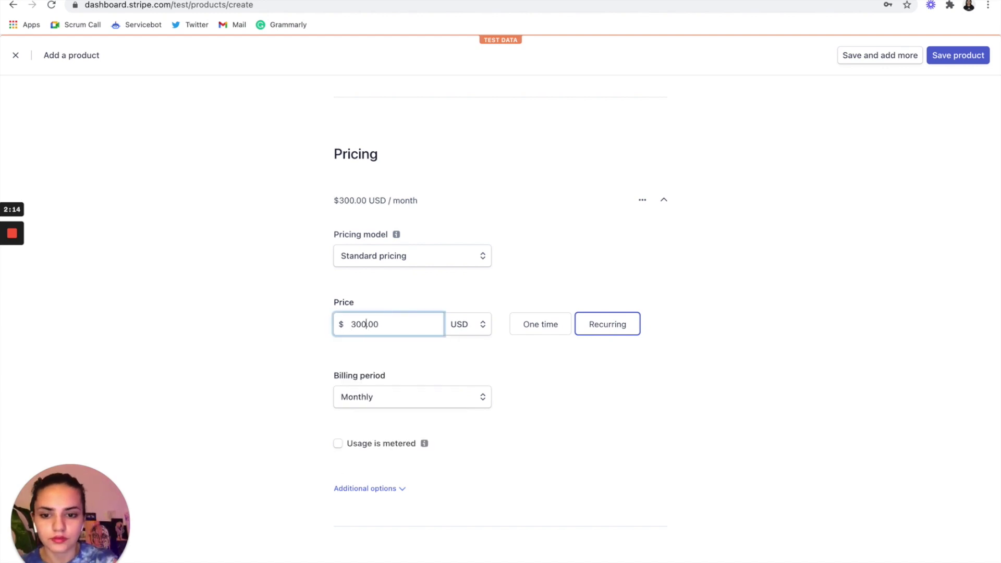
{"action": "left_click", "coordinate": [609, 382]}
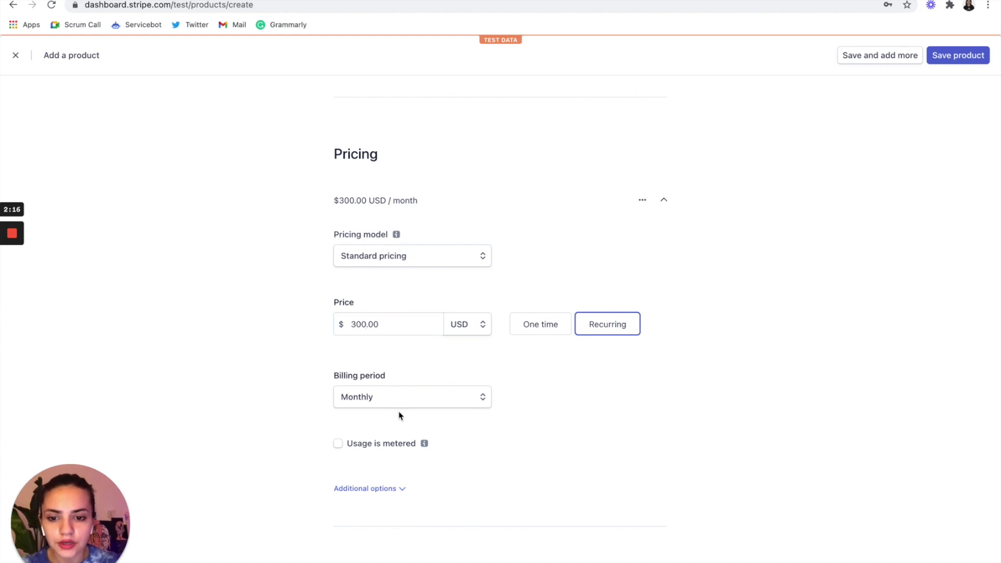
- Describe the price as 'Standard Monthly' and save the product, starting another
{"action": "scroll", "coordinate": [399, 415], "scroll_direction": "down", "scroll_amount": 1}
{"action": "left_click", "coordinate": [367, 452]}
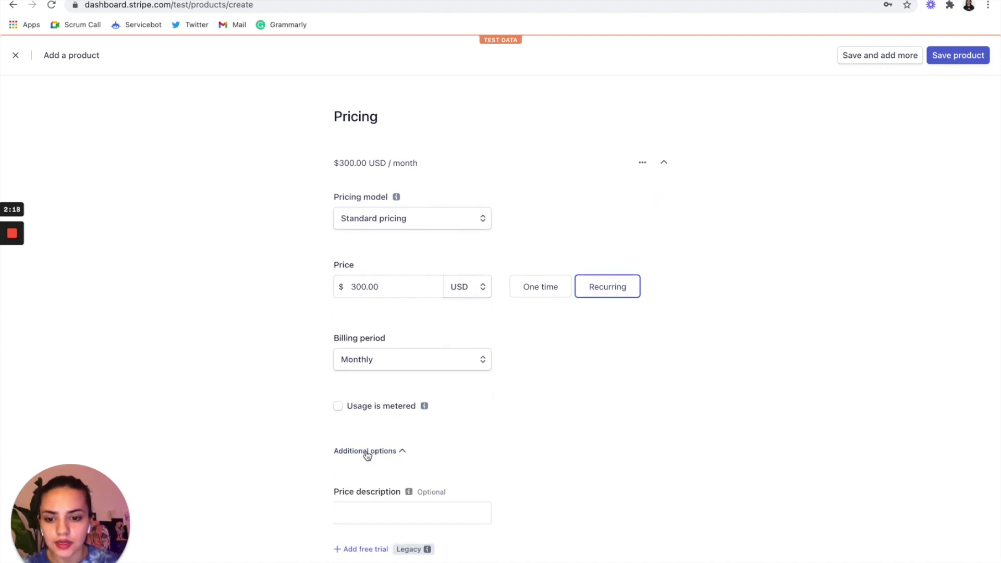
{"action": "scroll", "coordinate": [360, 508], "scroll_direction": "down", "scroll_amount": 2}
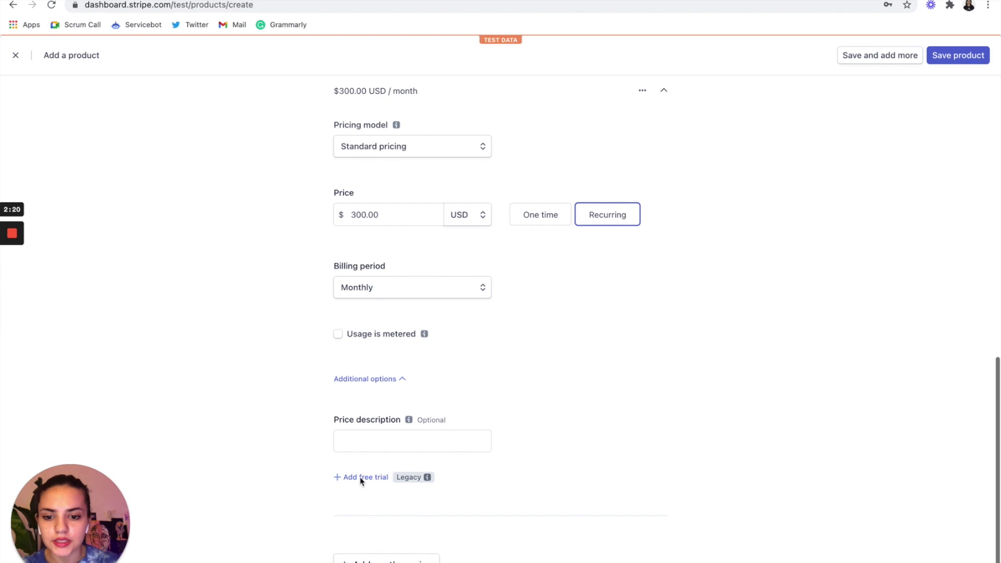
{"action": "left_click", "coordinate": [356, 441]}
{"action": "type", "text": "Stand"}
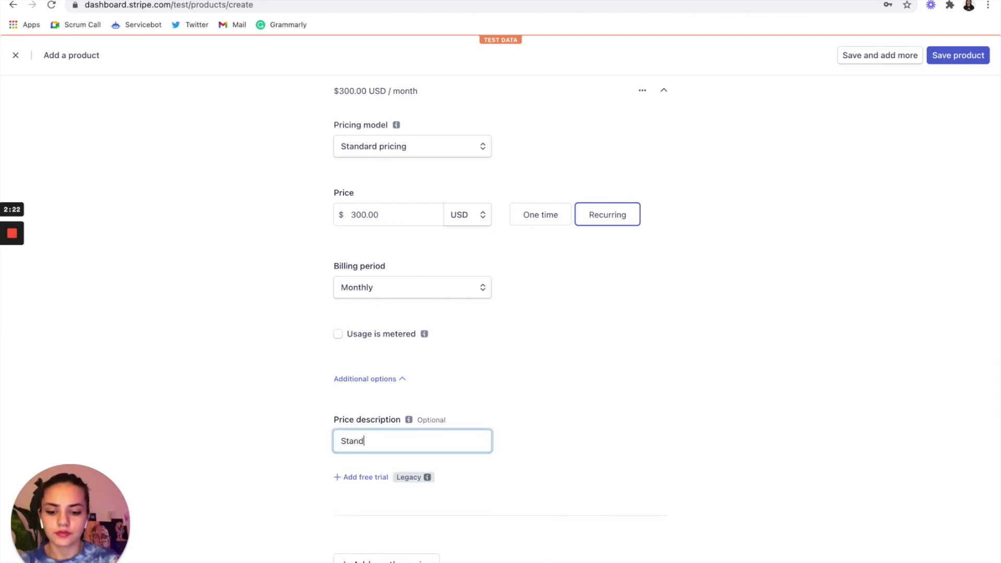
{"action": "type", "text": "ard Monthly"}
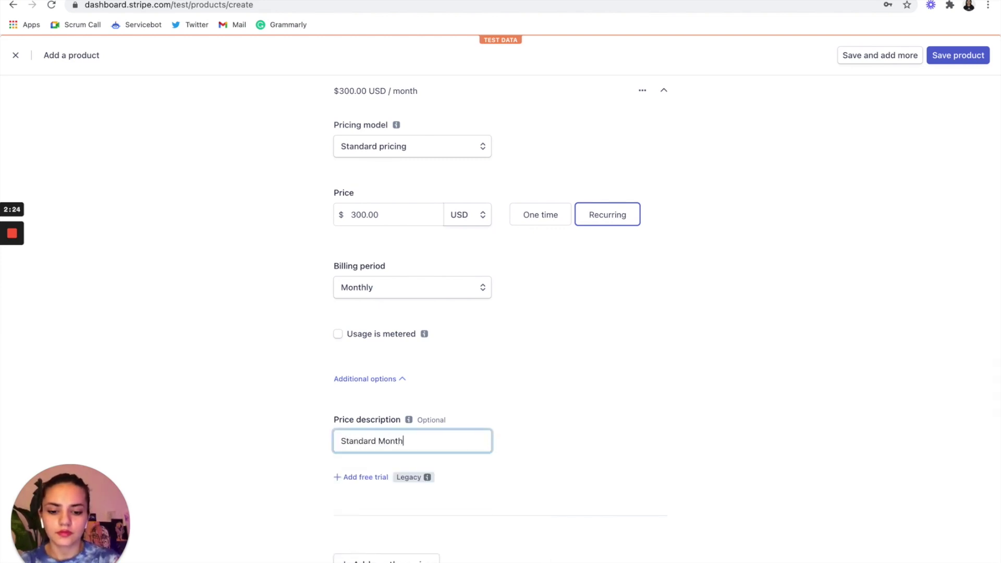
{"action": "left_click", "coordinate": [836, 428]}
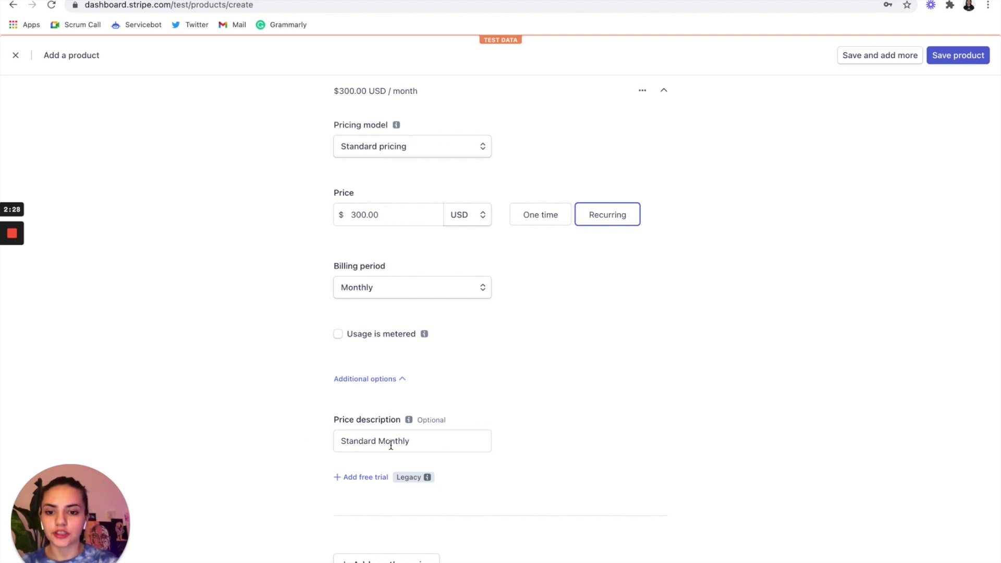
{"action": "scroll", "coordinate": [387, 444], "scroll_direction": "down", "scroll_amount": 1}
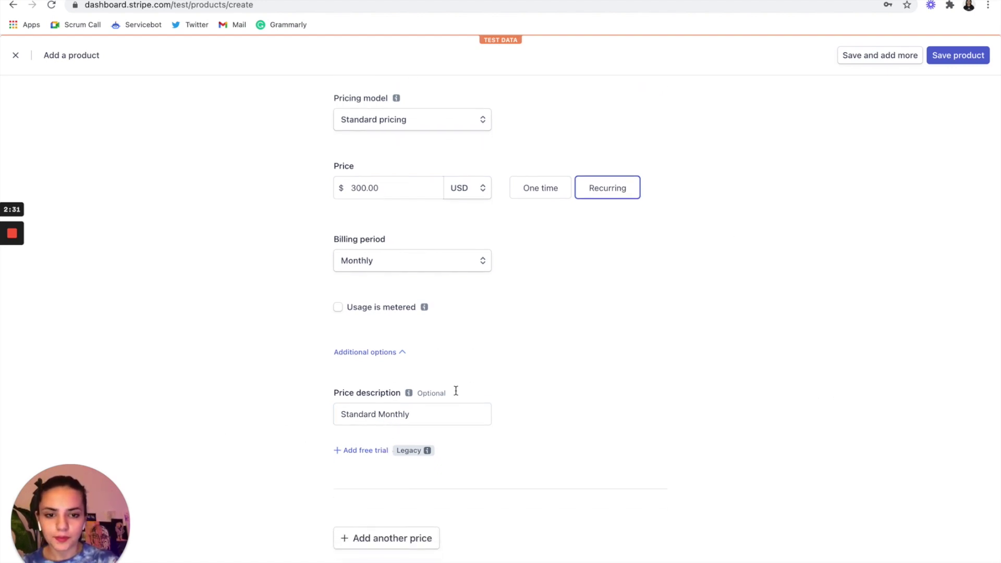
{"action": "left_click", "coordinate": [898, 62]}
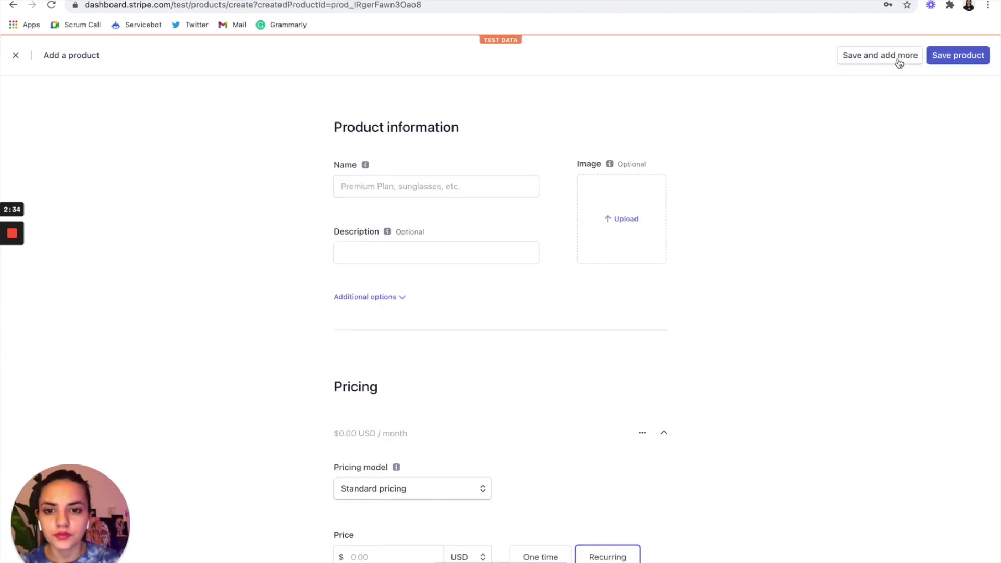
- Name the next product 'Premium', described as for scaling businesses attracting more customers
{"action": "left_click", "coordinate": [463, 191]}
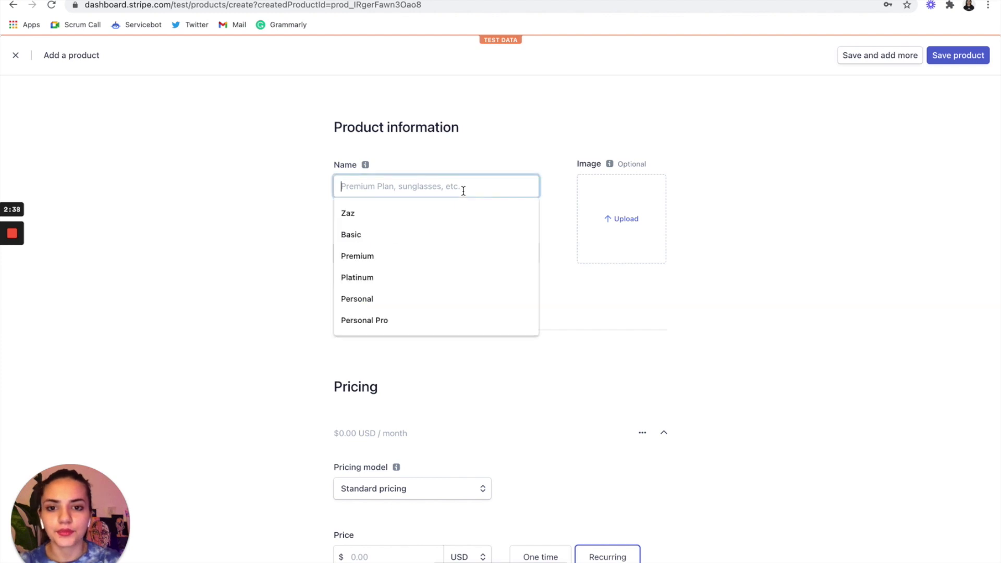
{"action": "type", "text": "Premium"}
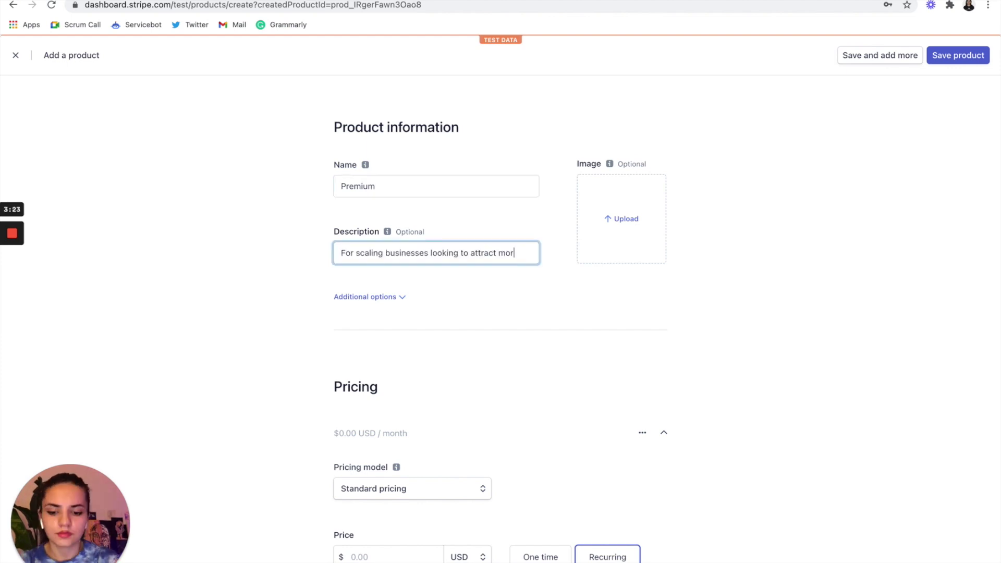
{"action": "type", "text": "e cust"}
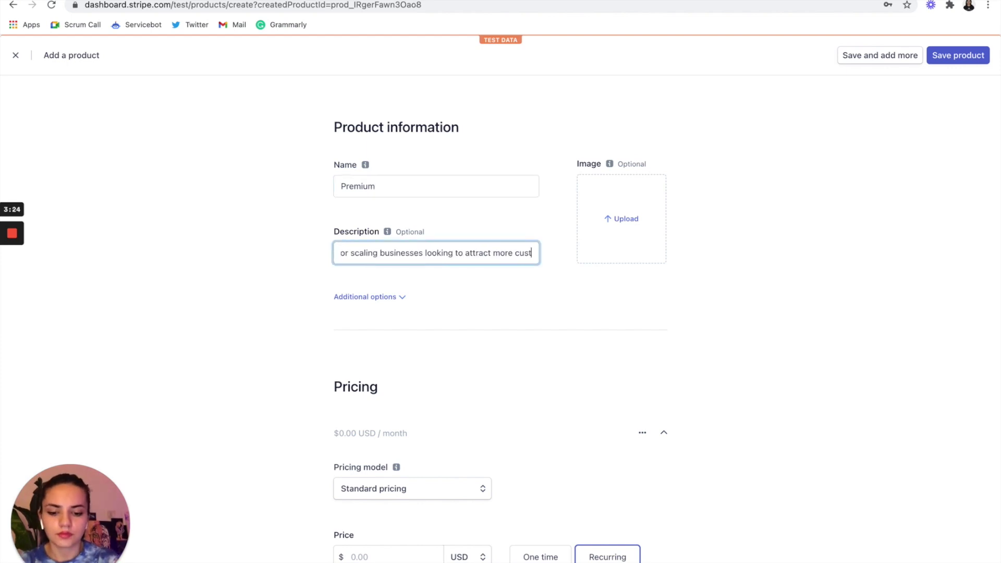
{"action": "type", "text": "omers."}
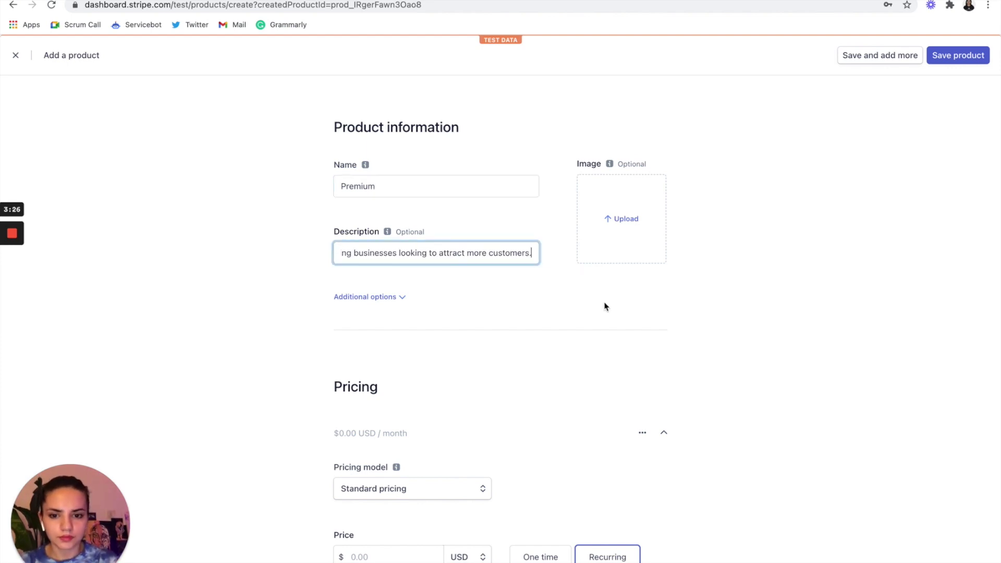
- Add metadata sb_service = LeadGen to the Premium product
{"action": "left_click", "coordinate": [358, 296]}
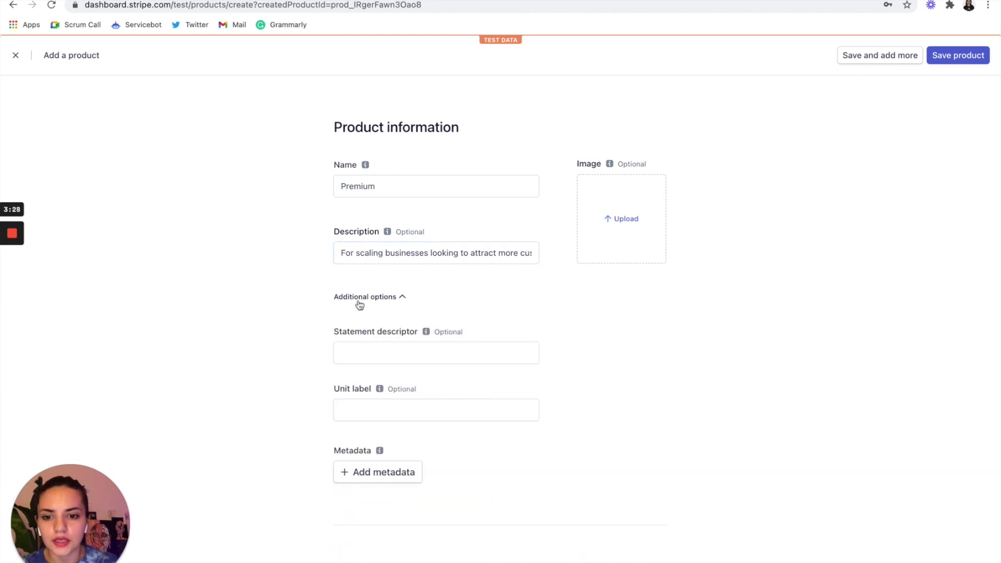
{"action": "left_click", "coordinate": [395, 472]}
{"action": "left_click", "coordinate": [393, 471]}
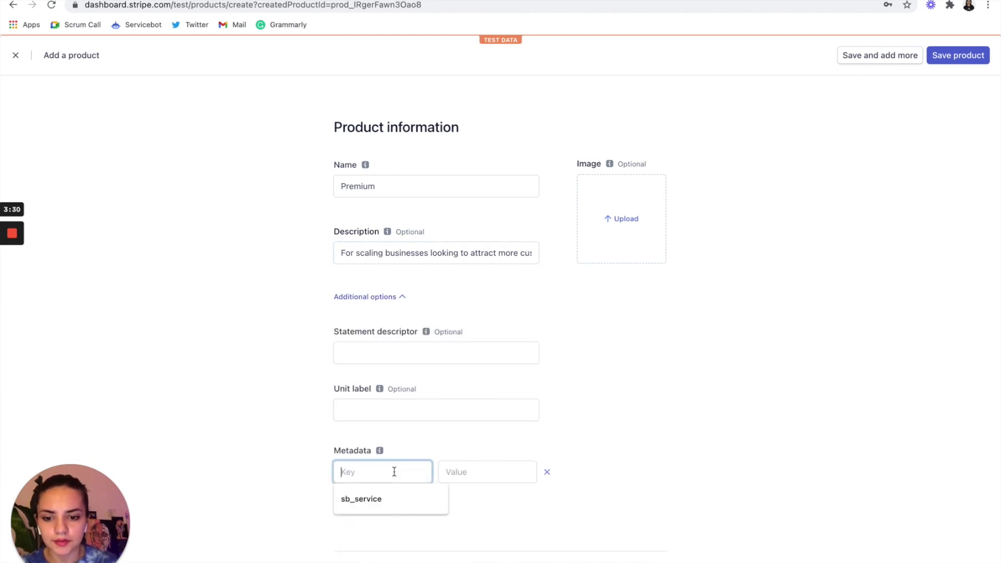
{"action": "left_click", "coordinate": [376, 499]}
{"action": "left_click", "coordinate": [457, 473]}
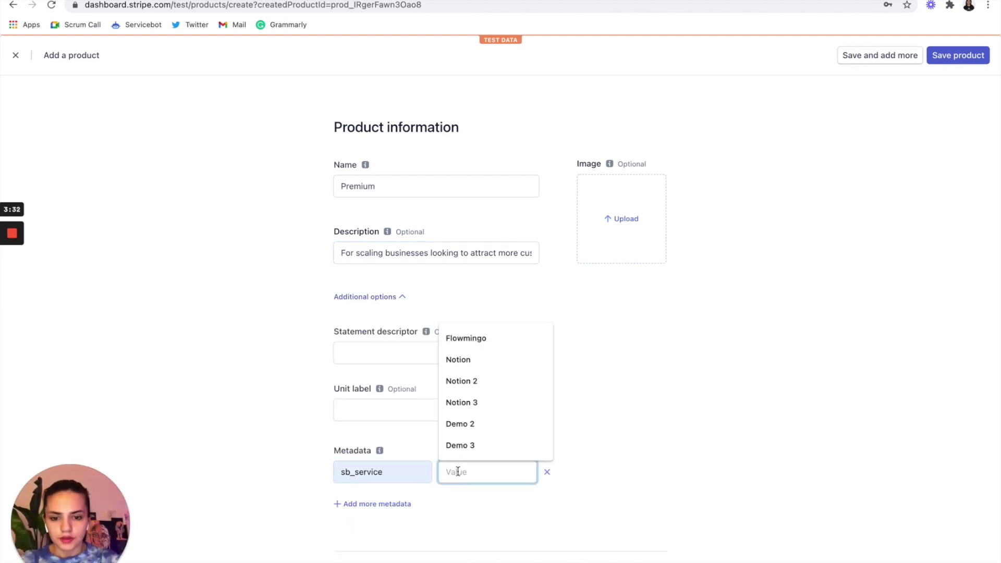
{"action": "type", "text": "LeadGen"}
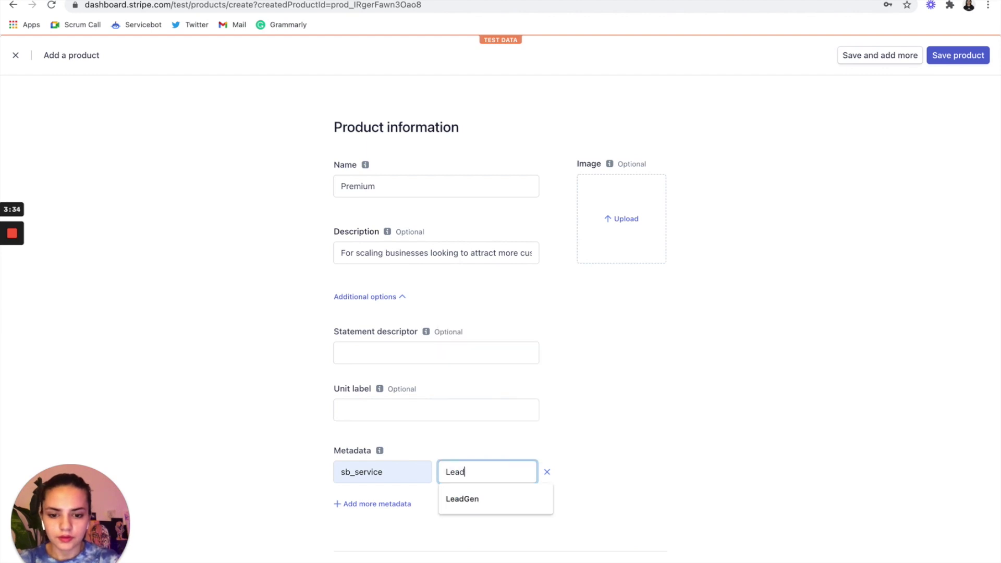
{"action": "left_click", "coordinate": [466, 498]}
{"action": "scroll", "coordinate": [465, 499], "scroll_direction": "down", "scroll_amount": 2}
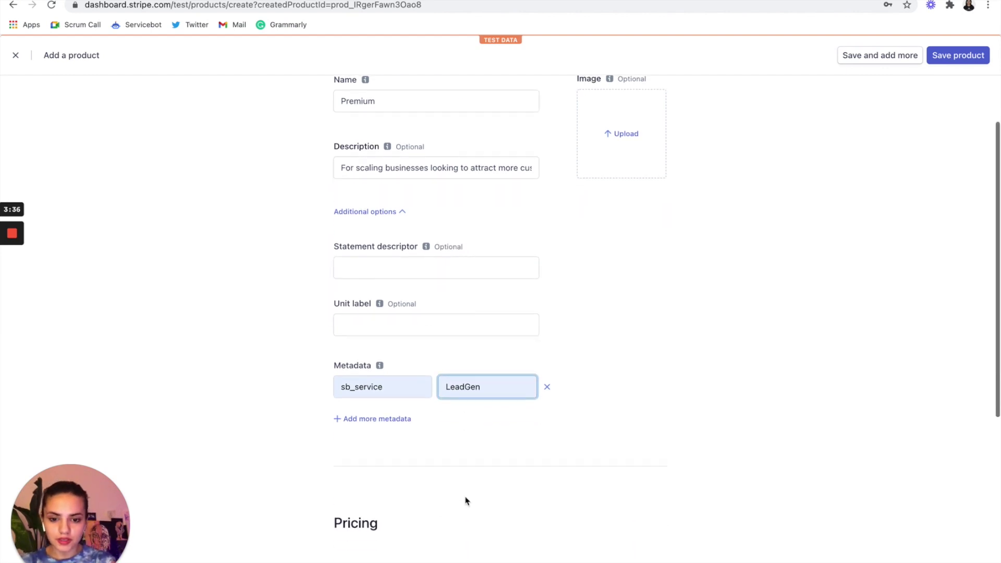
- Add a second metadata entry, sb_tier = Premium
{"action": "left_click", "coordinate": [397, 421]}
{"action": "left_click", "coordinate": [380, 416]}
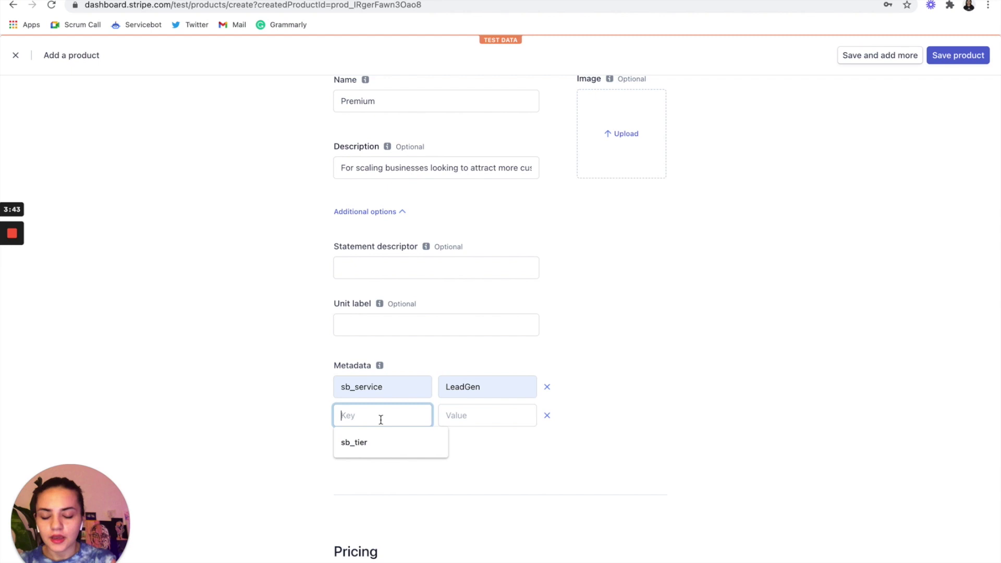
{"action": "left_click", "coordinate": [370, 451]}
{"action": "left_click", "coordinate": [477, 415]}
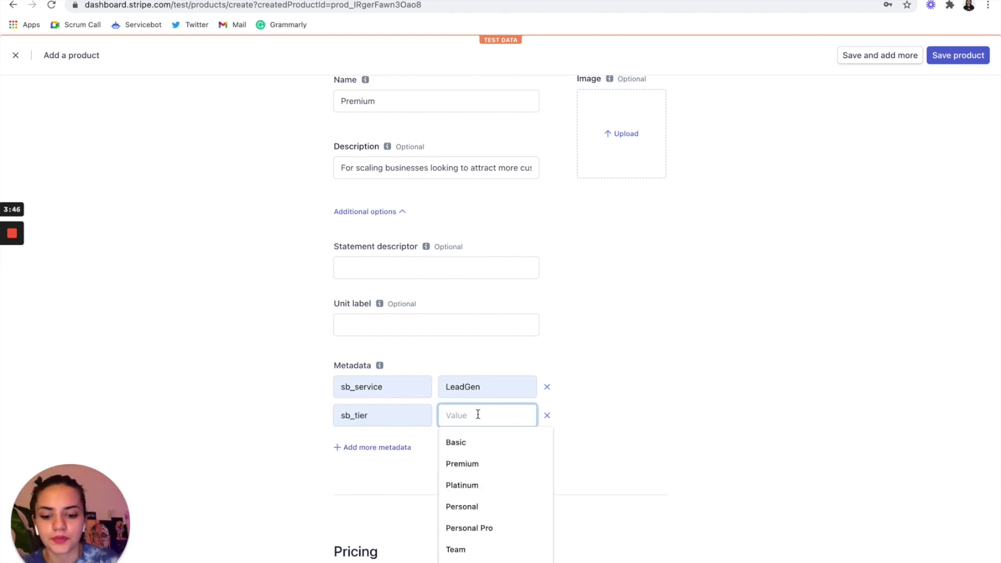
{"action": "left_click", "coordinate": [612, 351]}
{"action": "scroll", "coordinate": [611, 351], "scroll_direction": "down", "scroll_amount": 2}
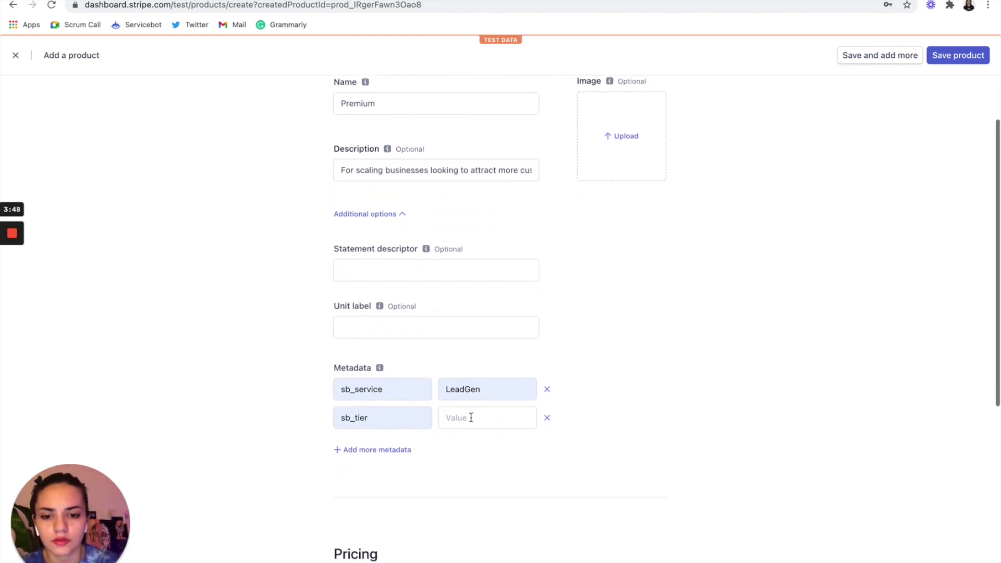
{"action": "left_click", "coordinate": [461, 417]}
{"action": "left_click", "coordinate": [480, 465]}
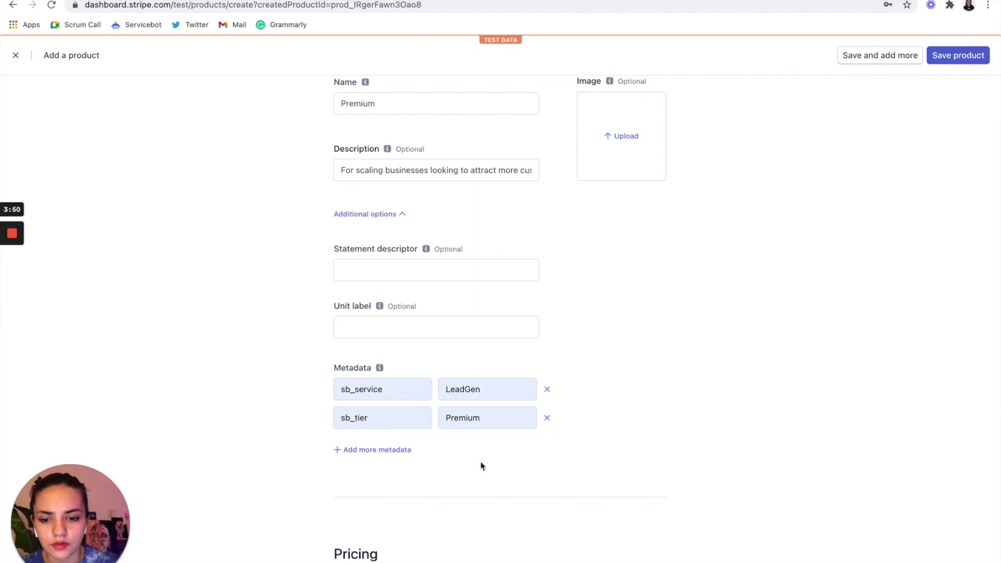
{"action": "scroll", "coordinate": [481, 466], "scroll_direction": "down", "scroll_amount": 6}
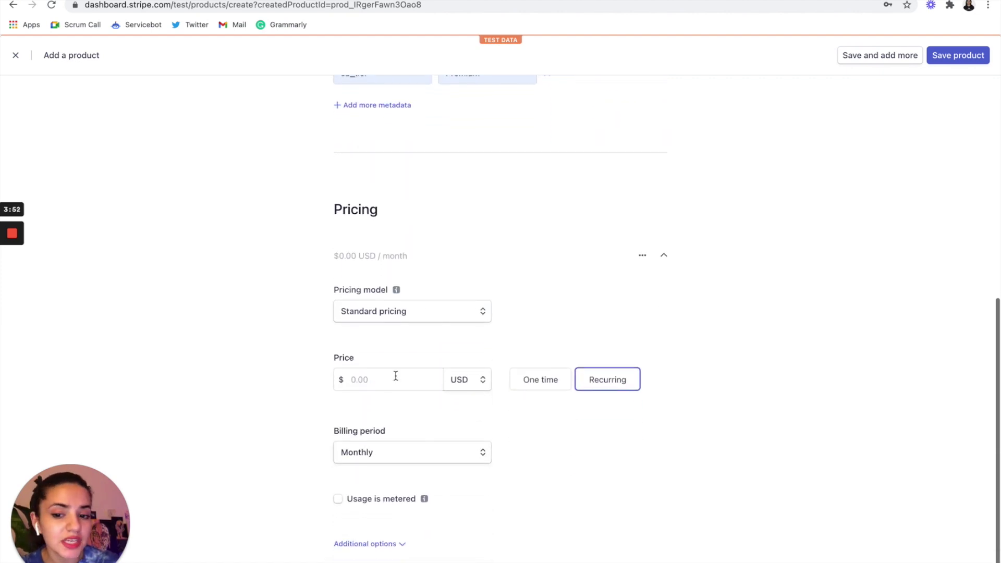
- Set the Premium product's price to $350.00 USD per month
{"action": "left_click", "coordinate": [395, 377]}
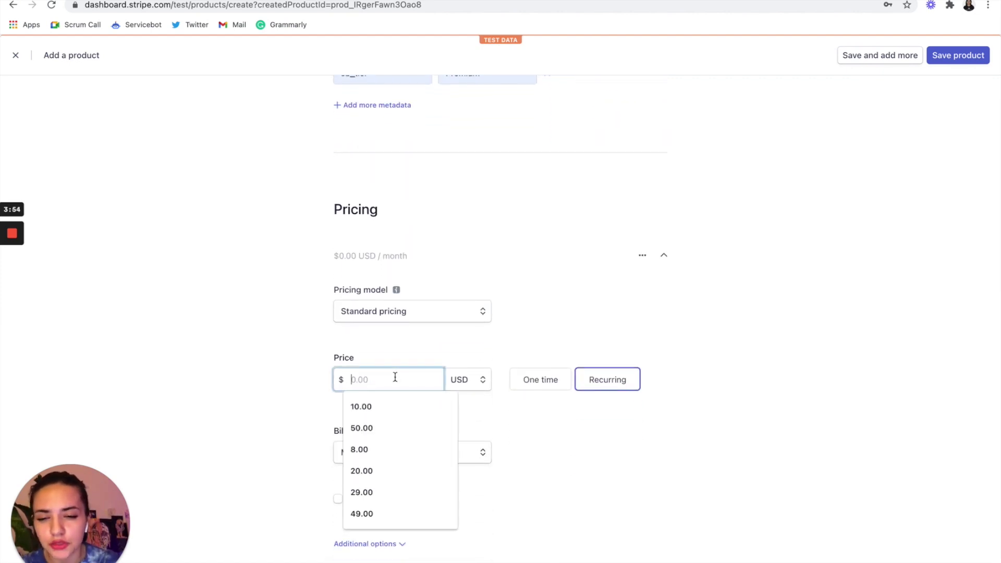
{"action": "type", "text": "350"}
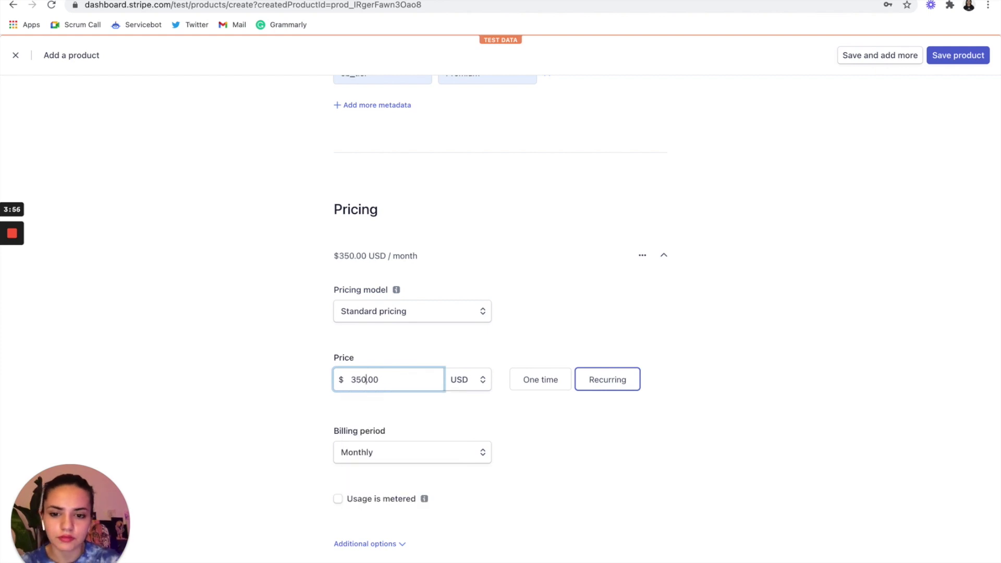
{"action": "scroll", "coordinate": [557, 426], "scroll_direction": "down", "scroll_amount": 2}
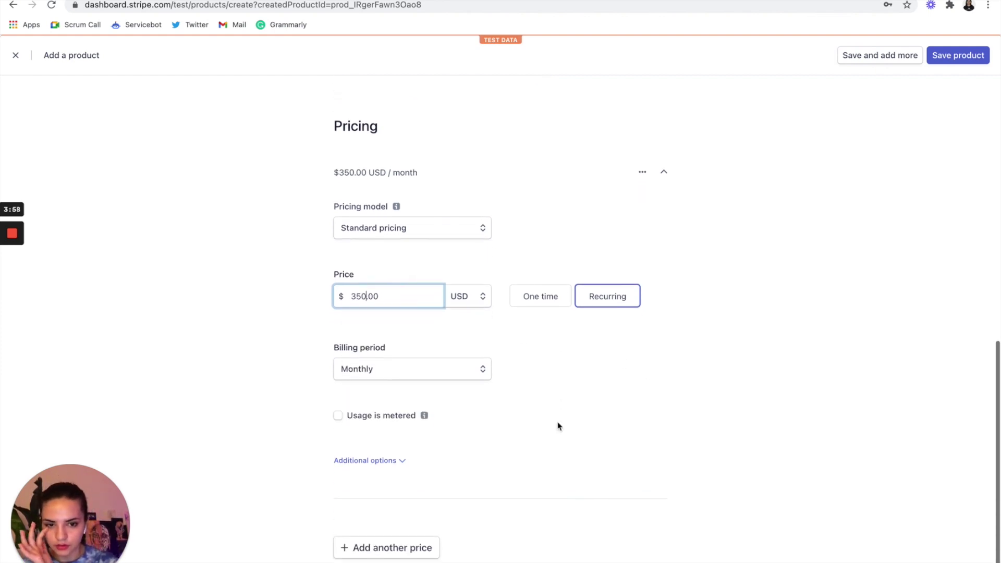
- Describe the price as 'Premium Monthly' and save Premium, starting another product
{"action": "left_click", "coordinate": [382, 459]}
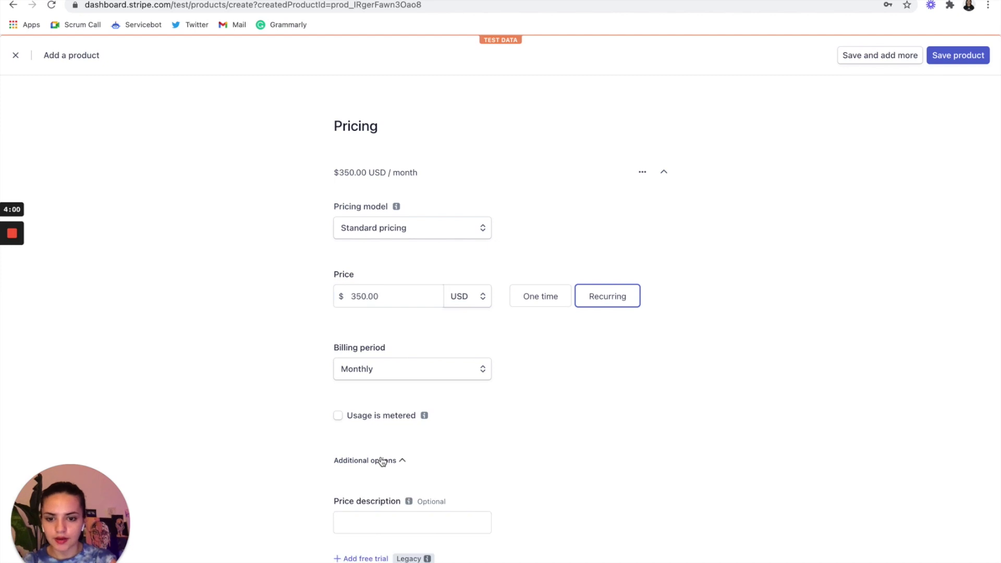
{"action": "scroll", "coordinate": [370, 464], "scroll_direction": "down", "scroll_amount": 1}
{"action": "left_click", "coordinate": [356, 475]}
{"action": "type", "text": "Premium"}
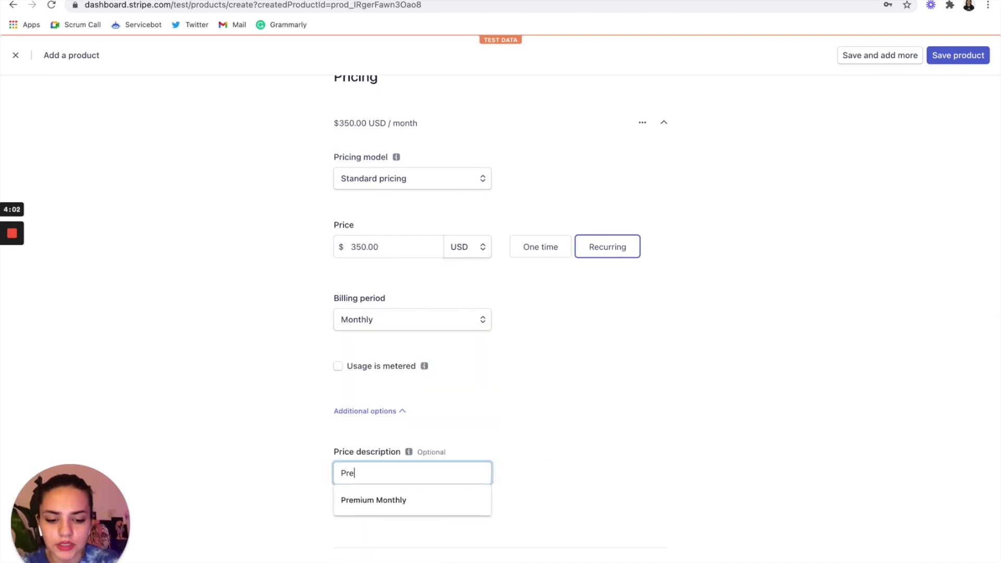
{"action": "left_click", "coordinate": [358, 498]}
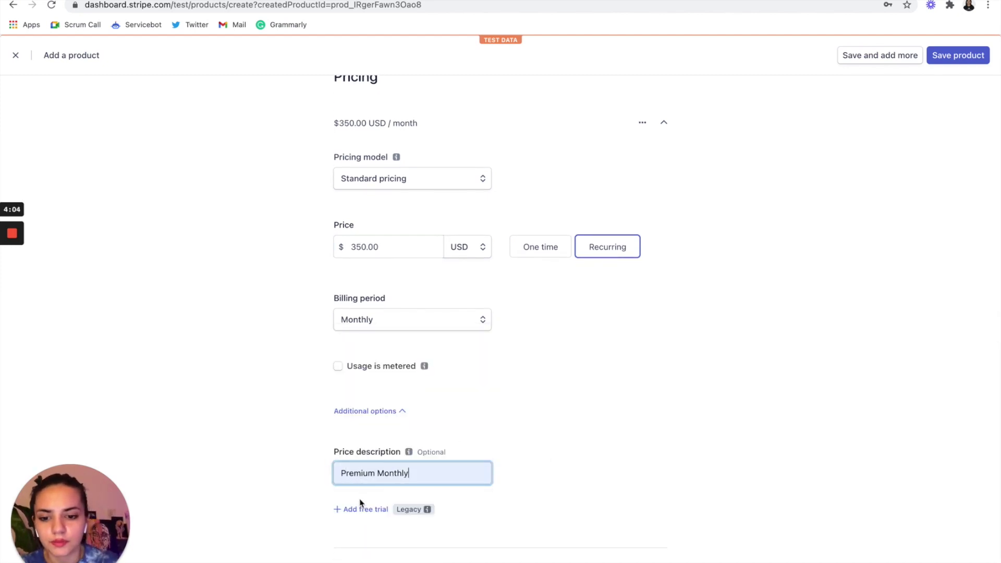
{"action": "scroll", "coordinate": [615, 428], "scroll_direction": "up", "scroll_amount": 10}
{"action": "scroll", "coordinate": [616, 428], "scroll_direction": "down", "scroll_amount": 10}
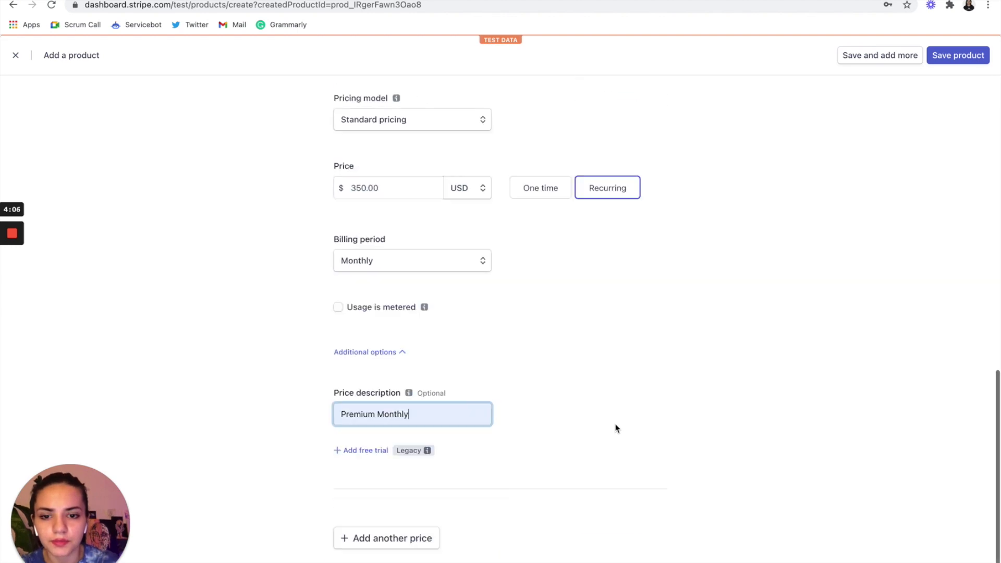
{"action": "left_click", "coordinate": [889, 62]}
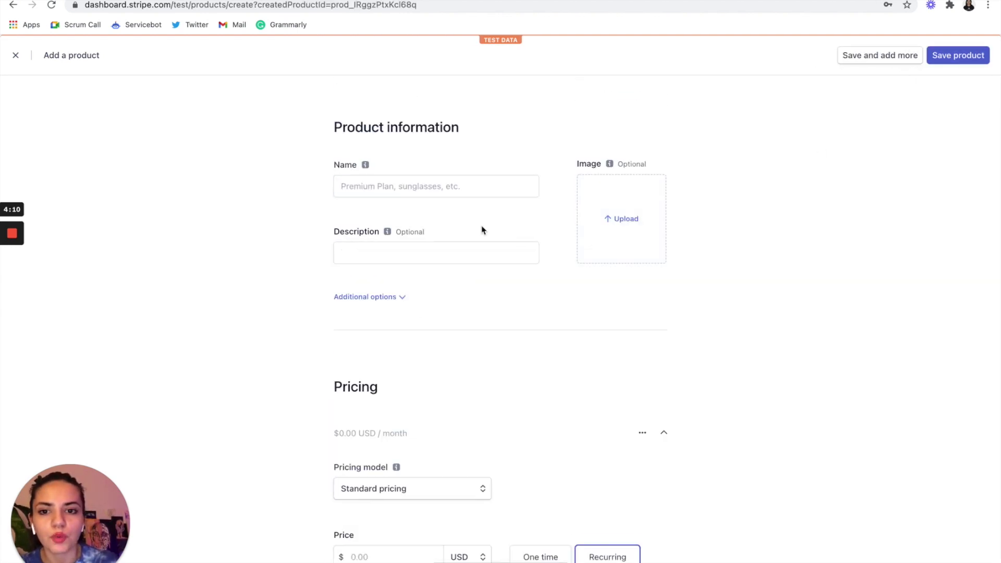
- Name the new product 'Platinum' with description 'For the big fish looking for bigger fish'
{"action": "left_click", "coordinate": [459, 188]}
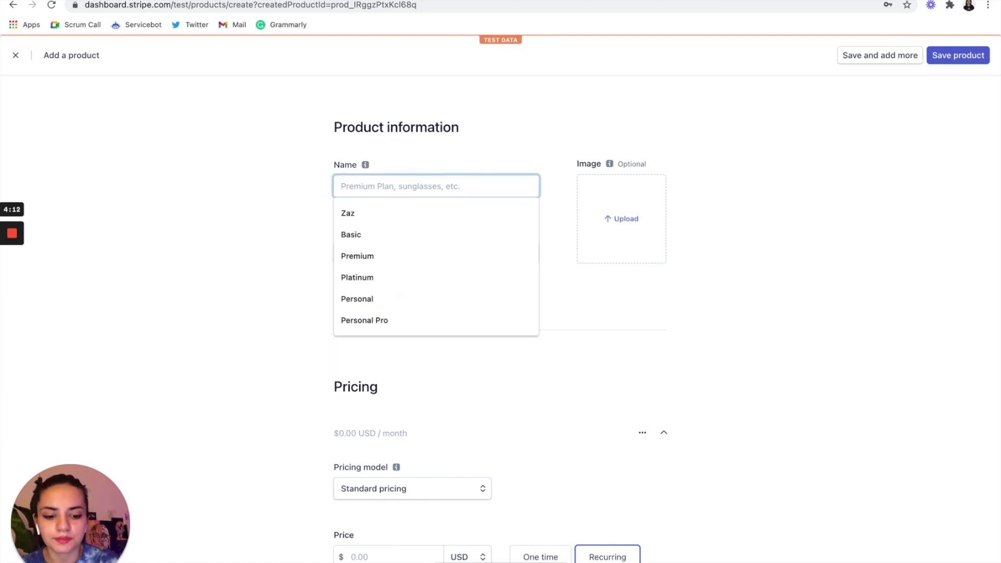
{"action": "type", "text": "Platinum"}
{"action": "left_click", "coordinate": [420, 215]}
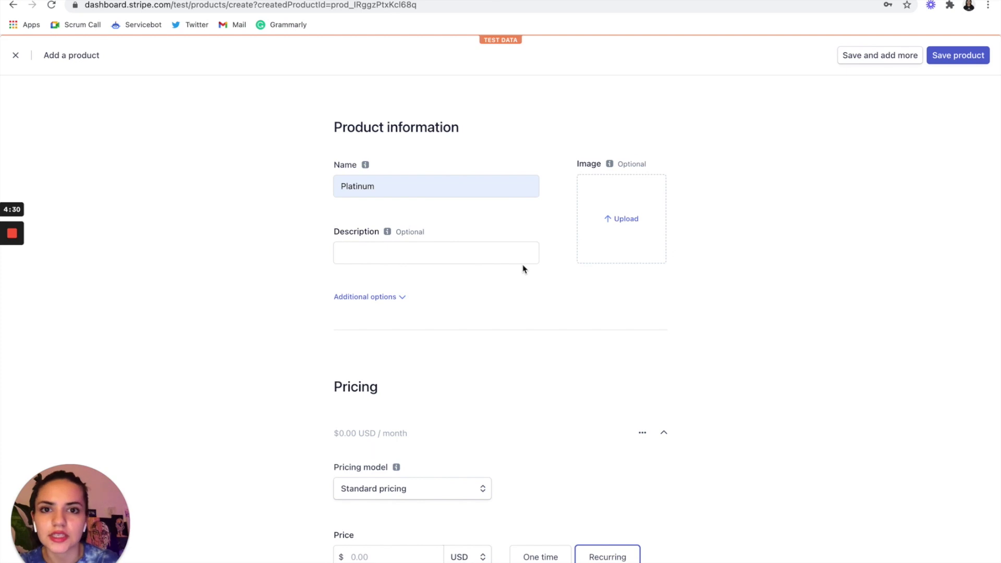
{"action": "left_click", "coordinate": [470, 254]}
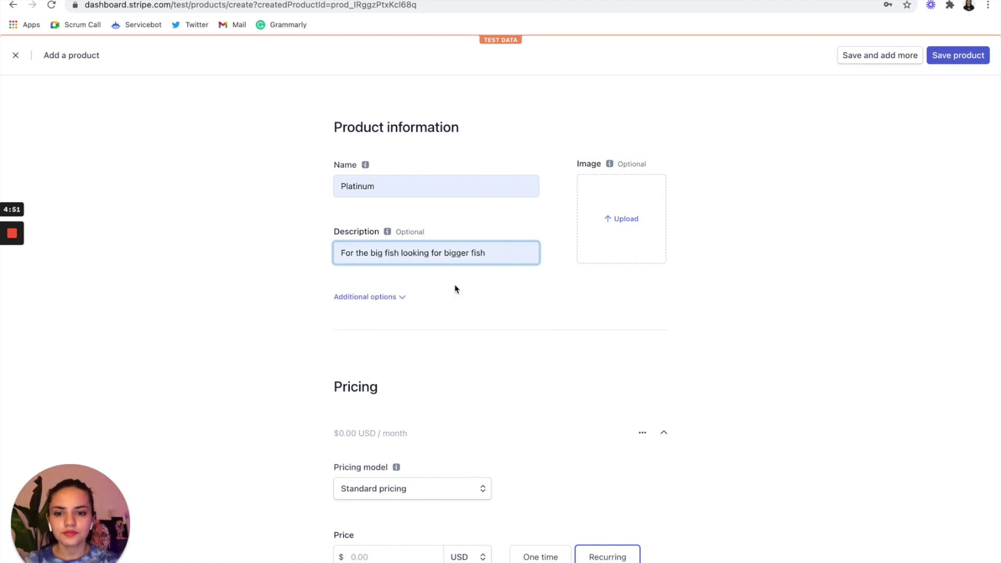
- Add metadata sb_service = LeadGen to the Platinum product
{"action": "left_click", "coordinate": [377, 296]}
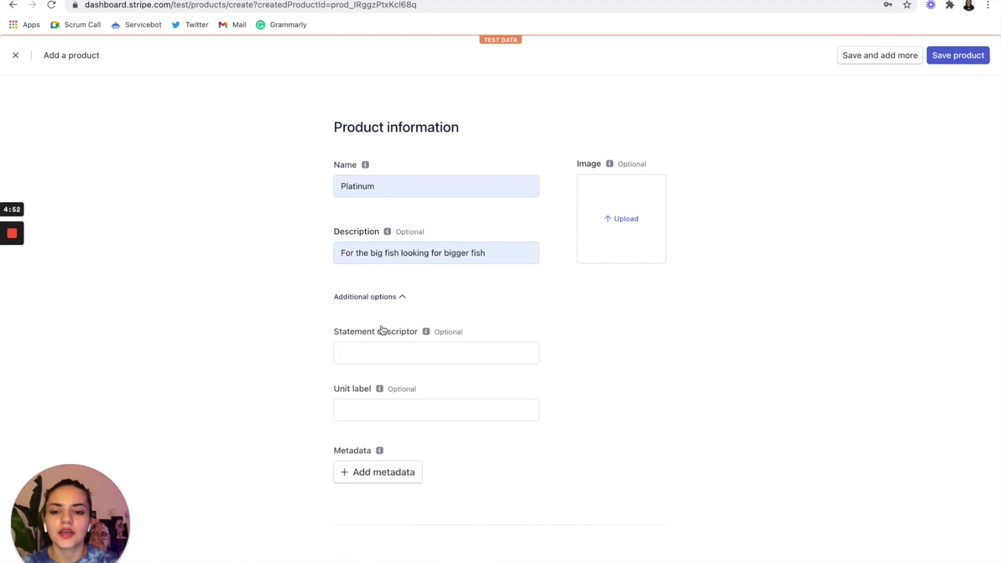
{"action": "left_click", "coordinate": [389, 472]}
{"action": "left_click", "coordinate": [390, 472]}
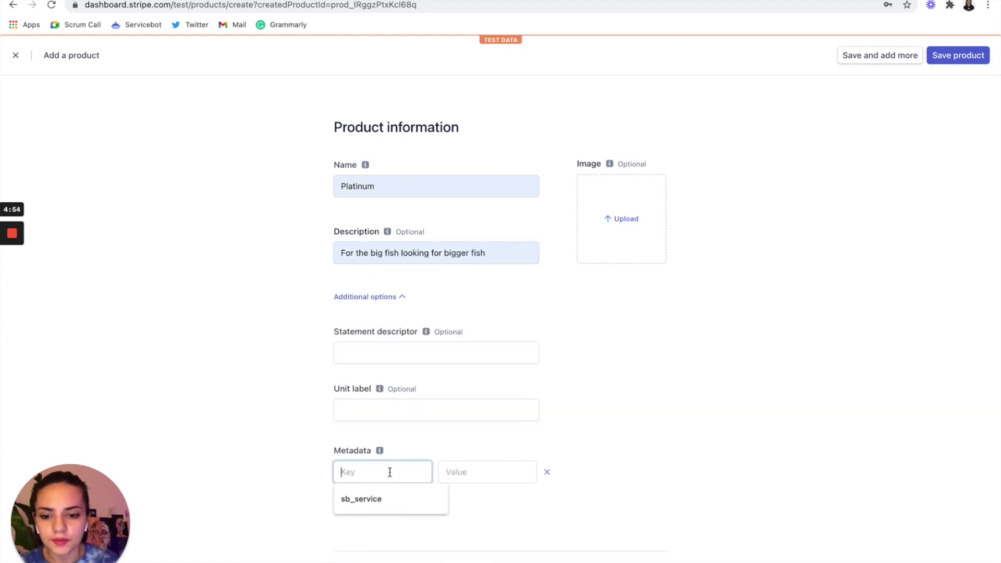
{"action": "left_click", "coordinate": [384, 500]}
{"action": "left_click", "coordinate": [495, 472]}
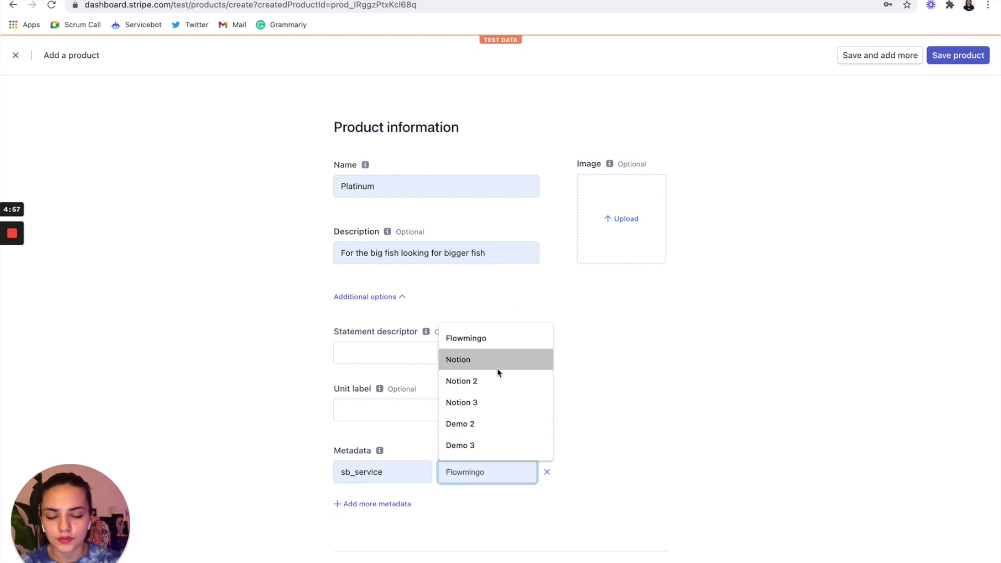
{"action": "type", "text": "Lea"}
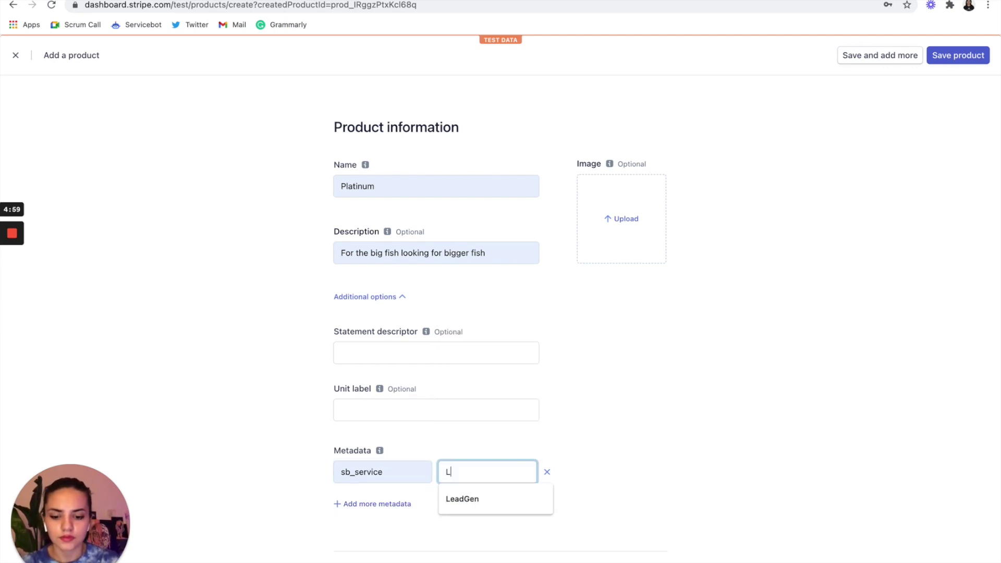
{"action": "left_click", "coordinate": [479, 501]}
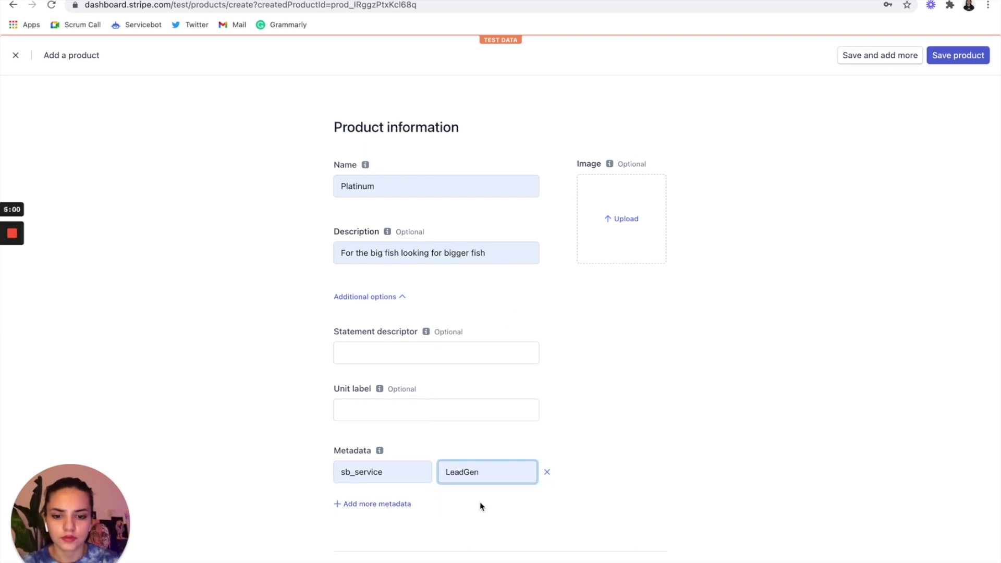
- Add a second metadata entry, sb_tier = Platinum
{"action": "left_click", "coordinate": [374, 504]}
{"action": "left_click", "coordinate": [371, 501]}
{"action": "left_click", "coordinate": [368, 537]}
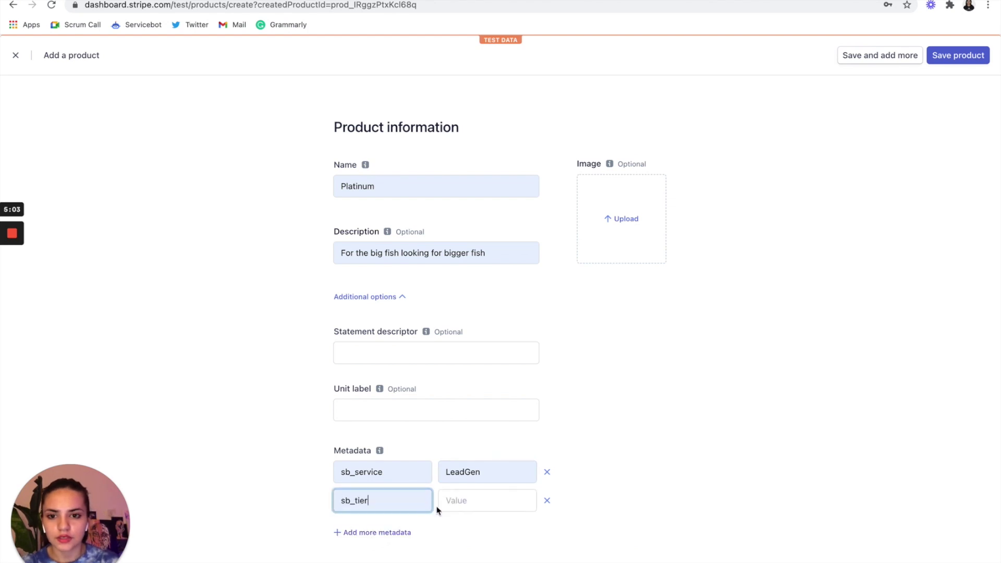
{"action": "left_click", "coordinate": [474, 498]}
{"action": "left_click", "coordinate": [462, 409]}
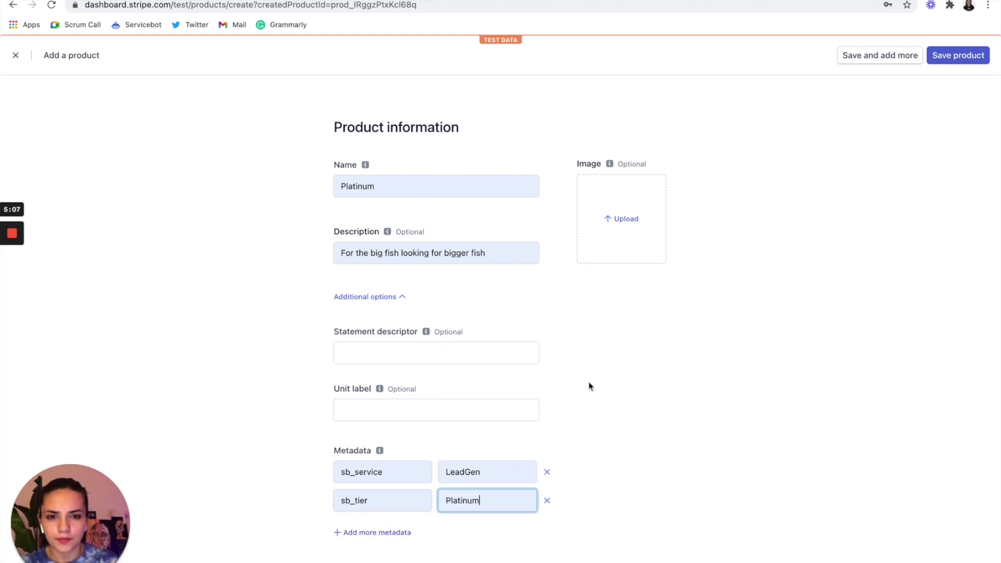
{"action": "scroll", "coordinate": [589, 383], "scroll_direction": "down", "scroll_amount": 10}
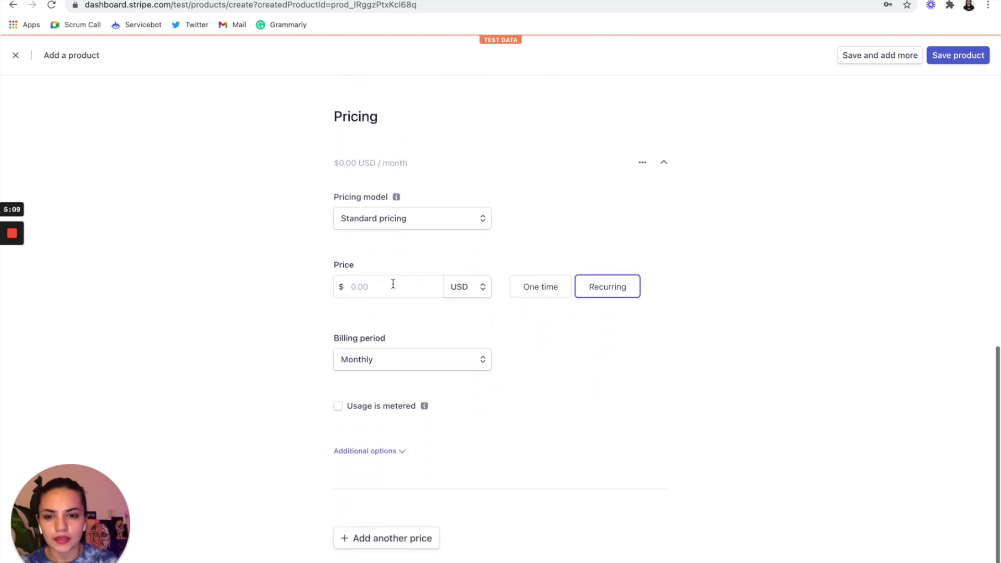
- Price Platinum at $750.00 USD monthly as 'Platinum Monthly' and save the product
{"action": "left_click", "coordinate": [393, 284]}
{"action": "type", "text": "750"}
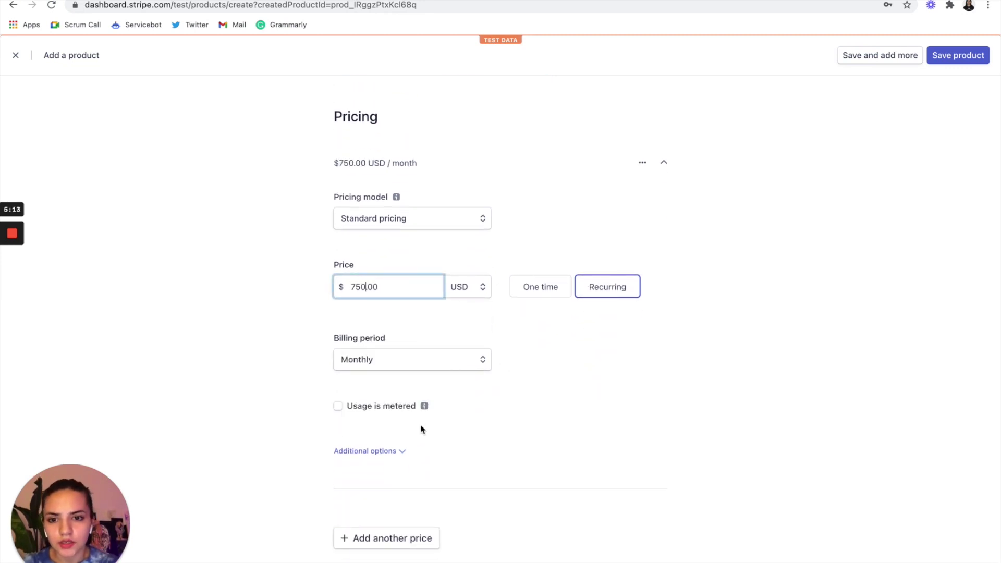
{"action": "left_click", "coordinate": [382, 452]}
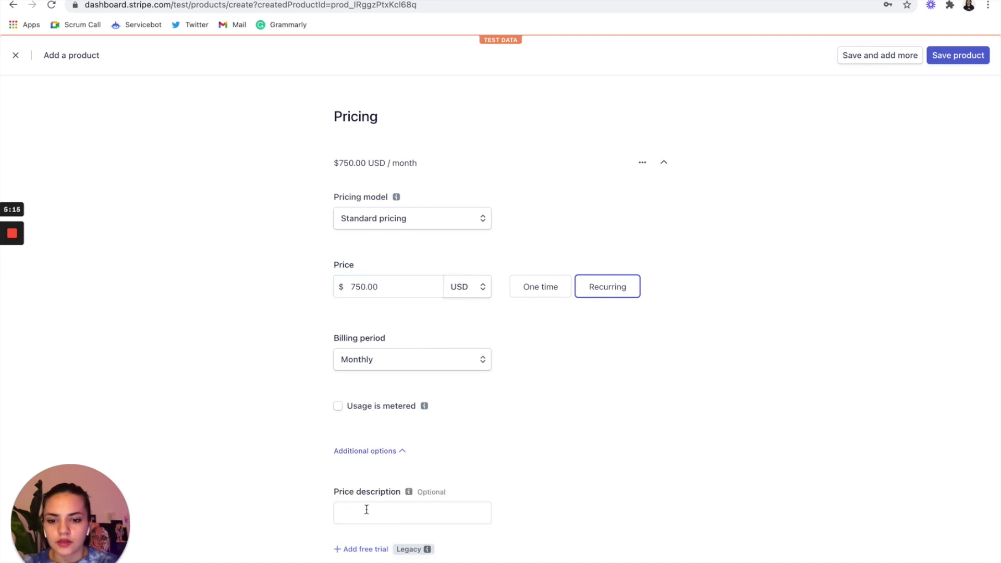
{"action": "left_click", "coordinate": [367, 509]}
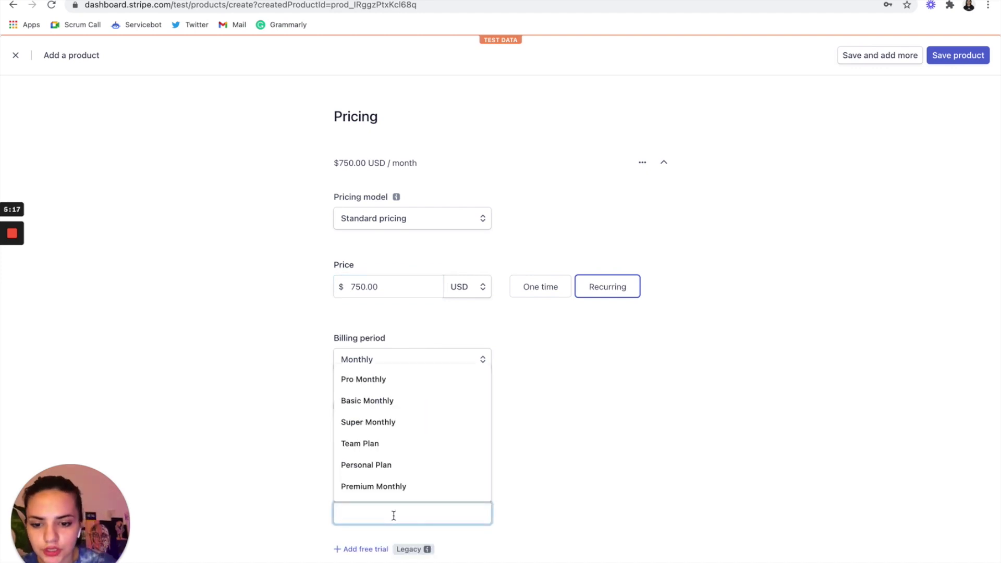
{"action": "type", "text": "Platinum Monthly"}
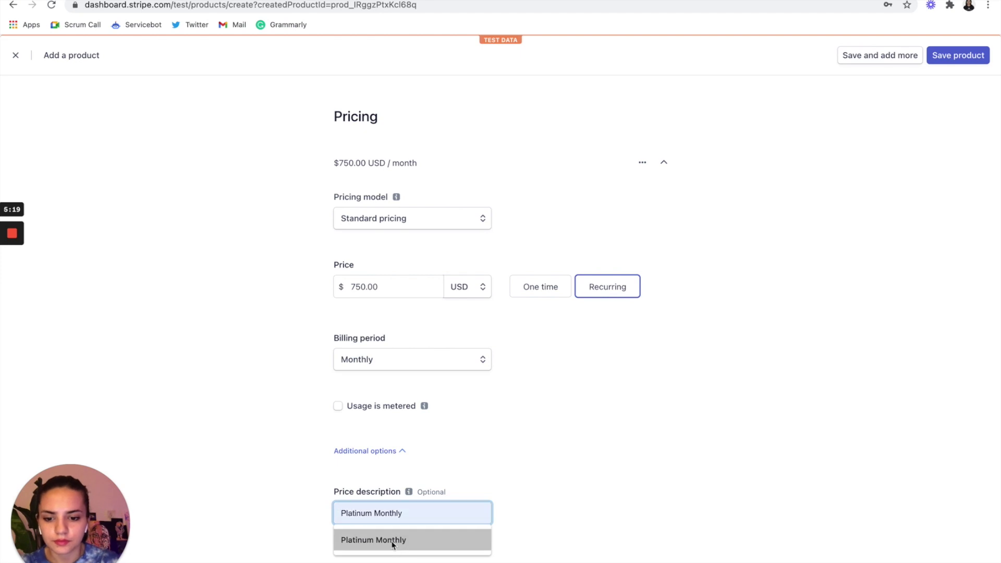
{"action": "left_click", "coordinate": [393, 540]}
{"action": "left_click", "coordinate": [644, 459]}
{"action": "scroll", "coordinate": [644, 458], "scroll_direction": "down", "scroll_amount": 2}
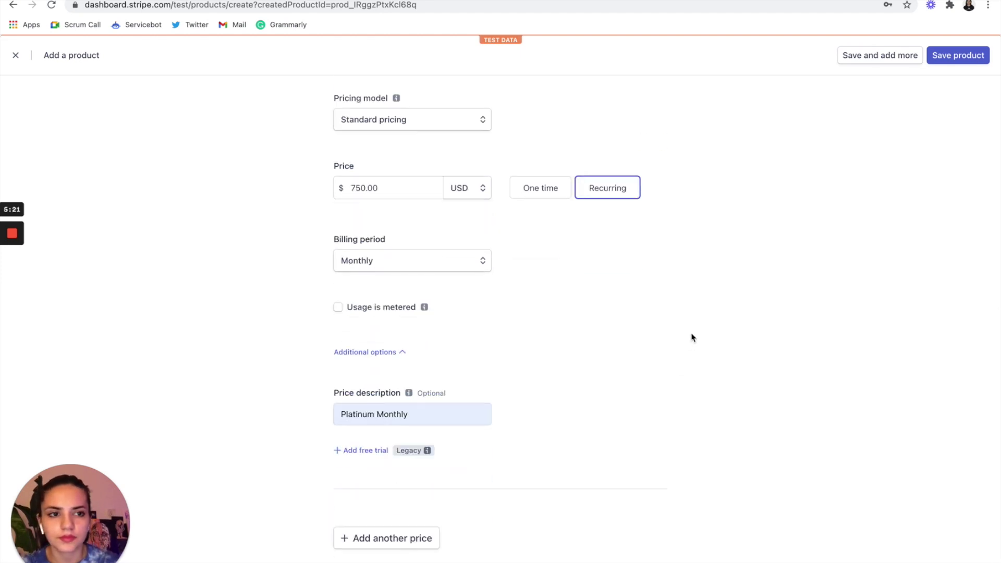
{"action": "scroll", "coordinate": [692, 338], "scroll_direction": "up", "scroll_amount": 7}
{"action": "left_click", "coordinate": [944, 63]}
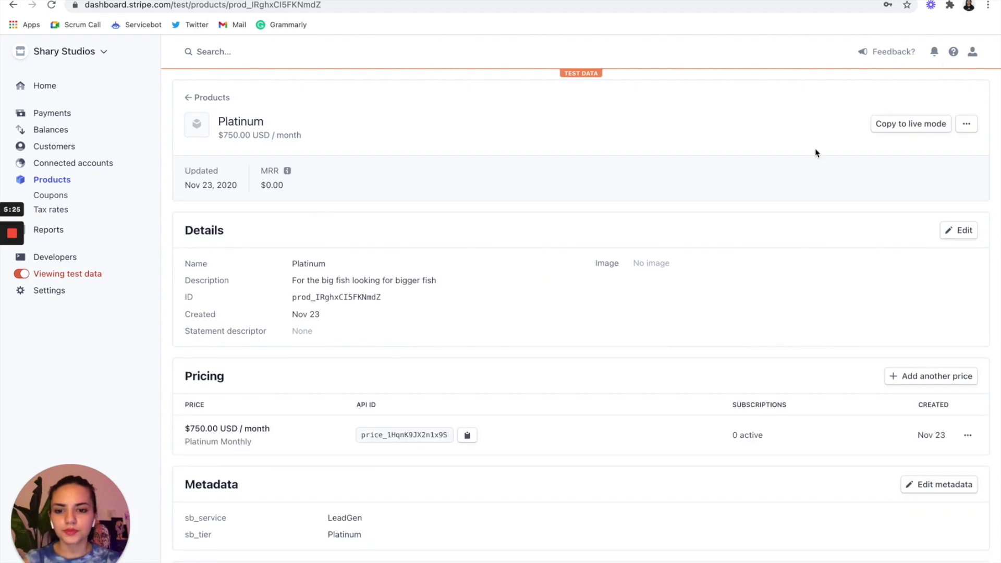
- Return to the Products list showing Platinum, Premium and Standard, then open a new tab
{"action": "left_click", "coordinate": [52, 183]}
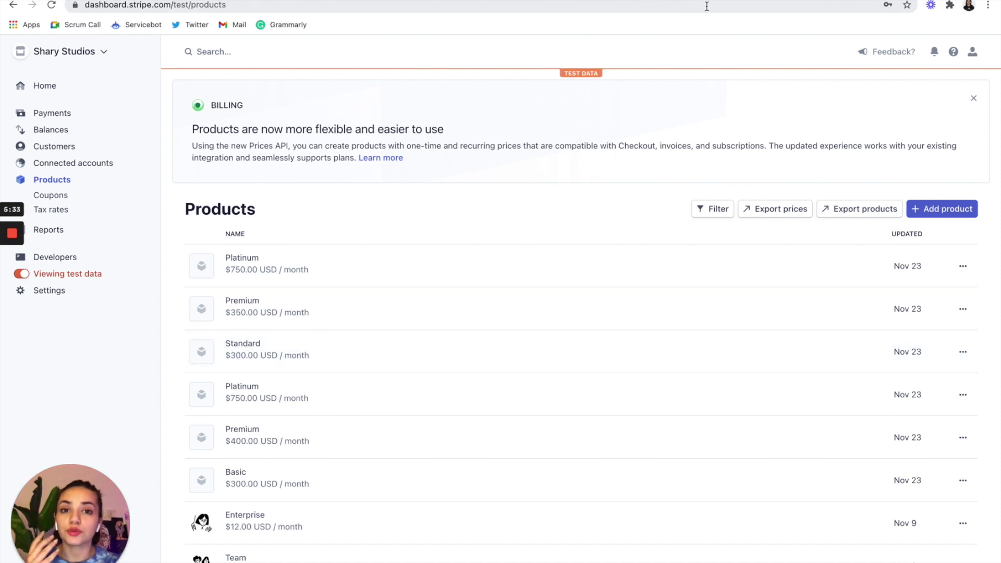
{"action": "key", "text": "ctrl+t"}
- Go to servicebot.io, log in, and start a new Pricing Page
{"action": "type", "text": "ser"}
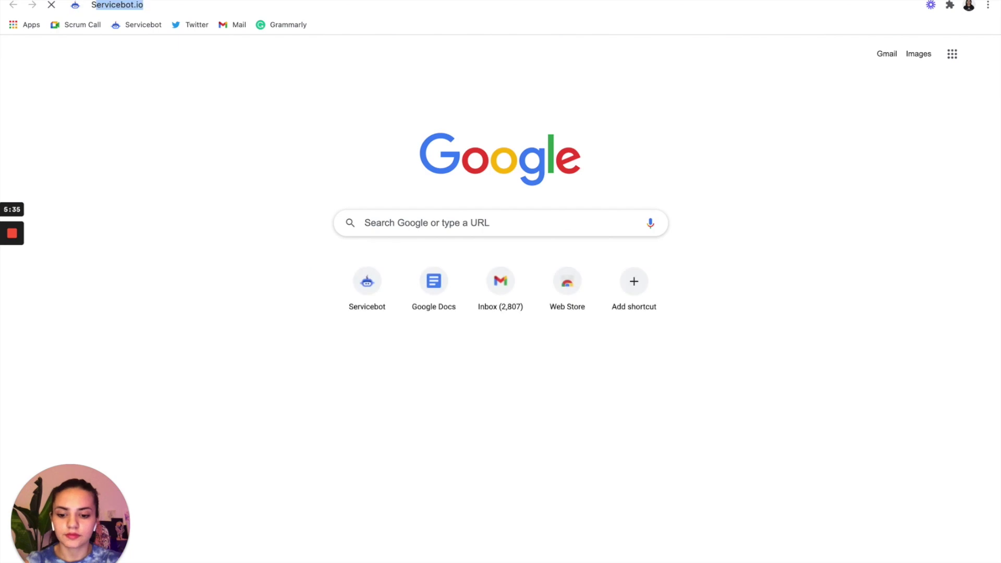
{"action": "key", "text": "Return"}
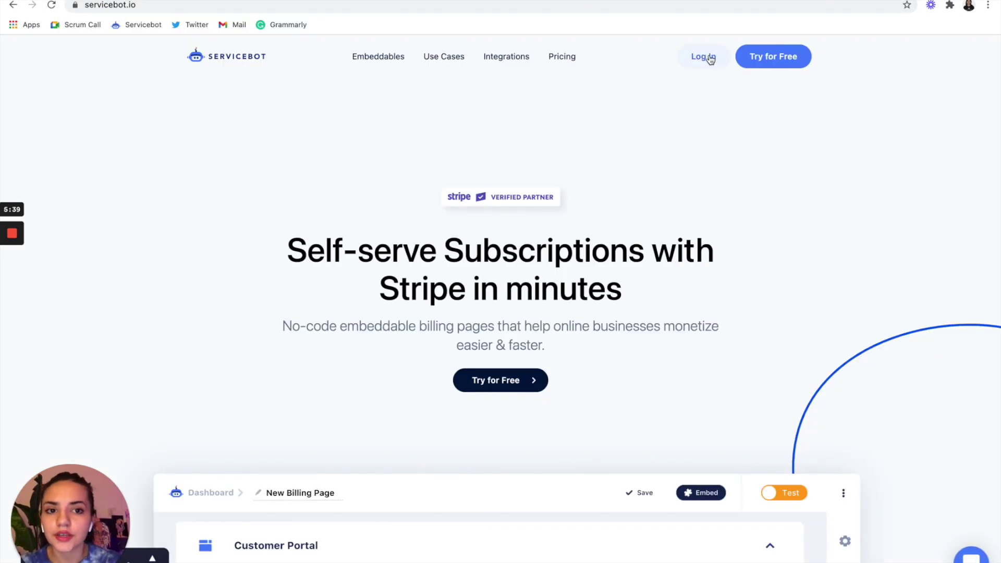
{"action": "left_click", "coordinate": [710, 59]}
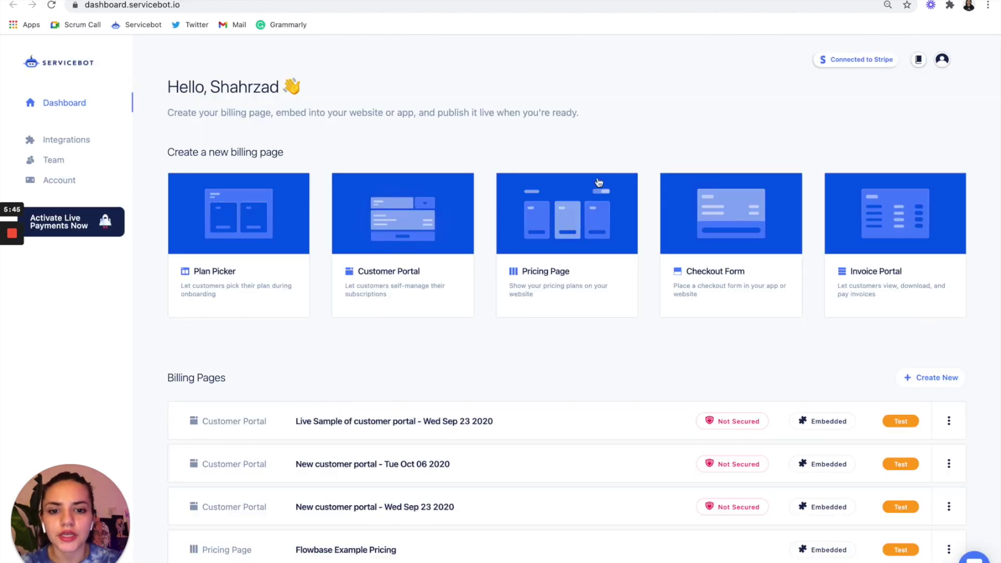
{"action": "left_click", "coordinate": [591, 219]}
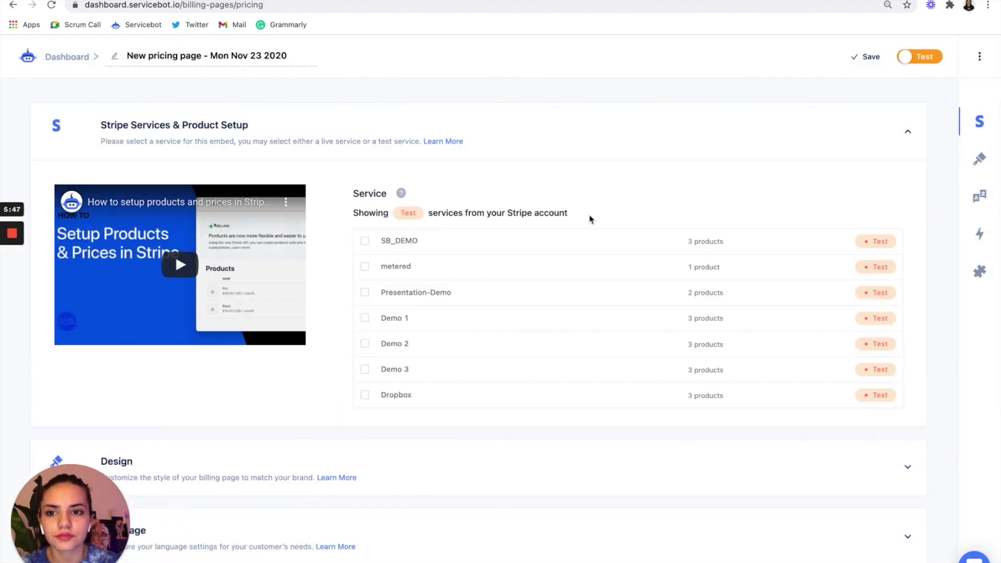
- Rename the pricing page to 'Lead Generation'
{"action": "left_click", "coordinate": [246, 58]}
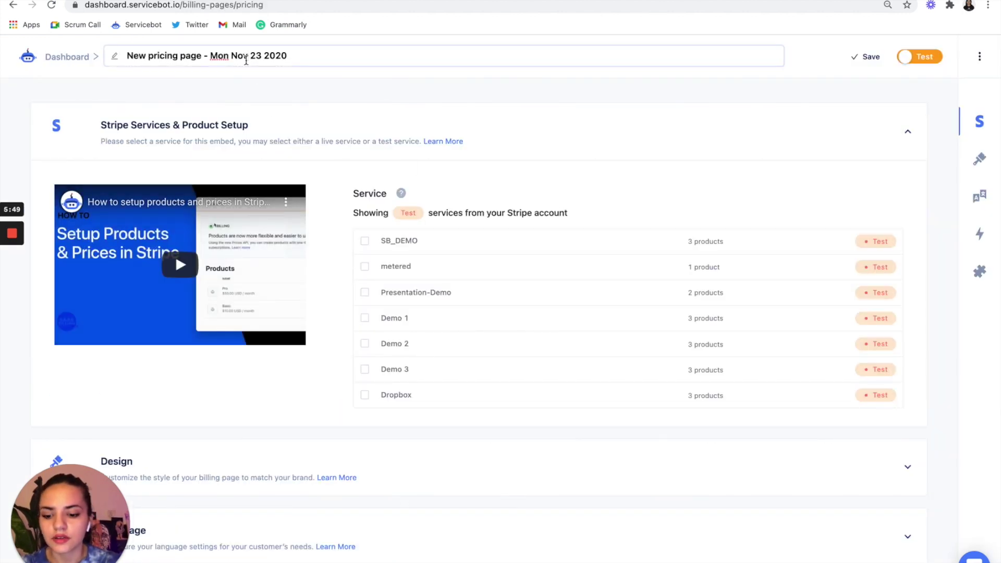
{"action": "triple_click", "coordinate": [246, 61]}
{"action": "type", "text": "Lead Generation"}
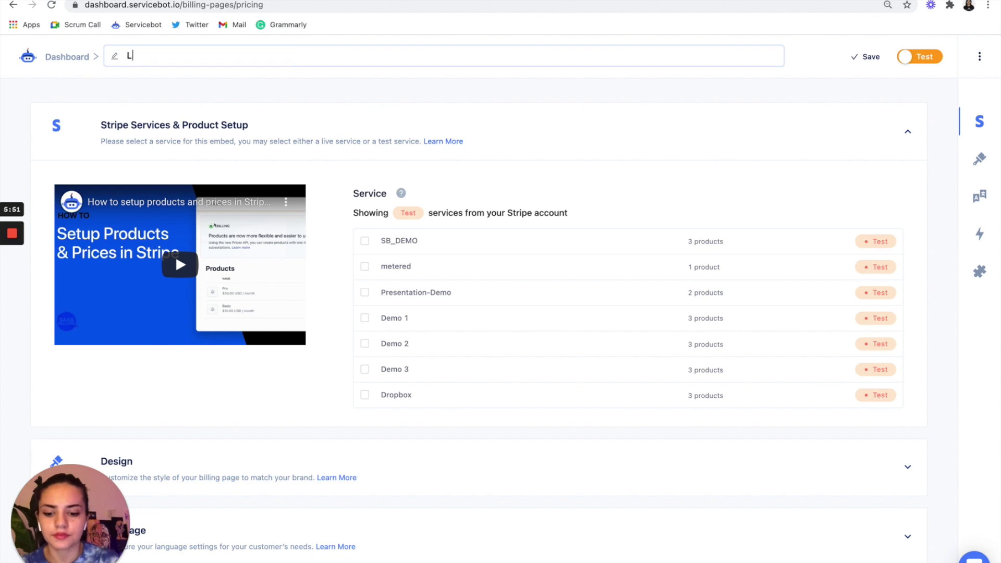
{"action": "left_click", "coordinate": [427, 102]}
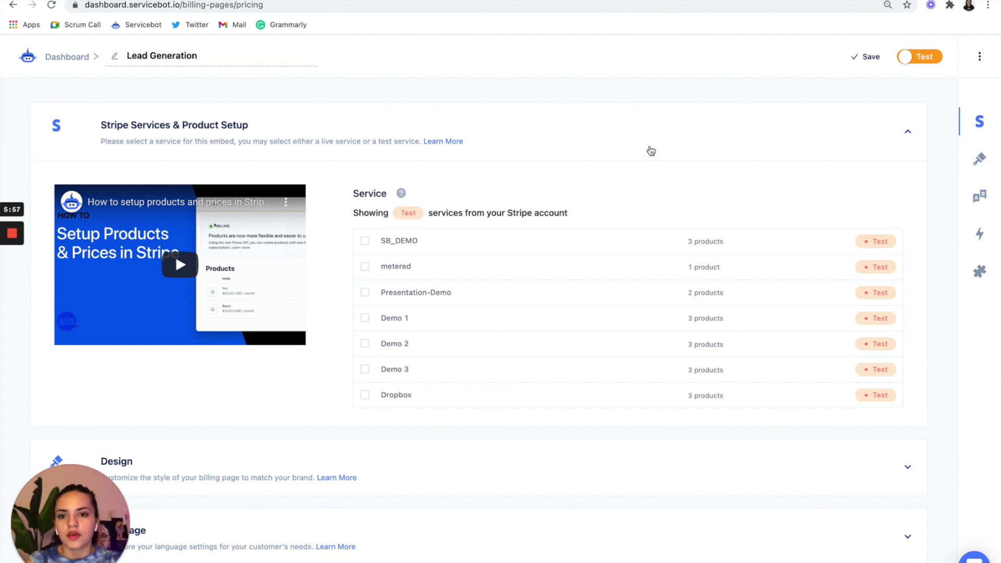
- Link the page to the LeadGen service and expand Pricing Settings to preview its tiers
{"action": "scroll", "coordinate": [553, 322], "scroll_direction": "down", "scroll_amount": 3}
{"action": "scroll", "coordinate": [553, 322], "scroll_direction": "down", "scroll_amount": 1}
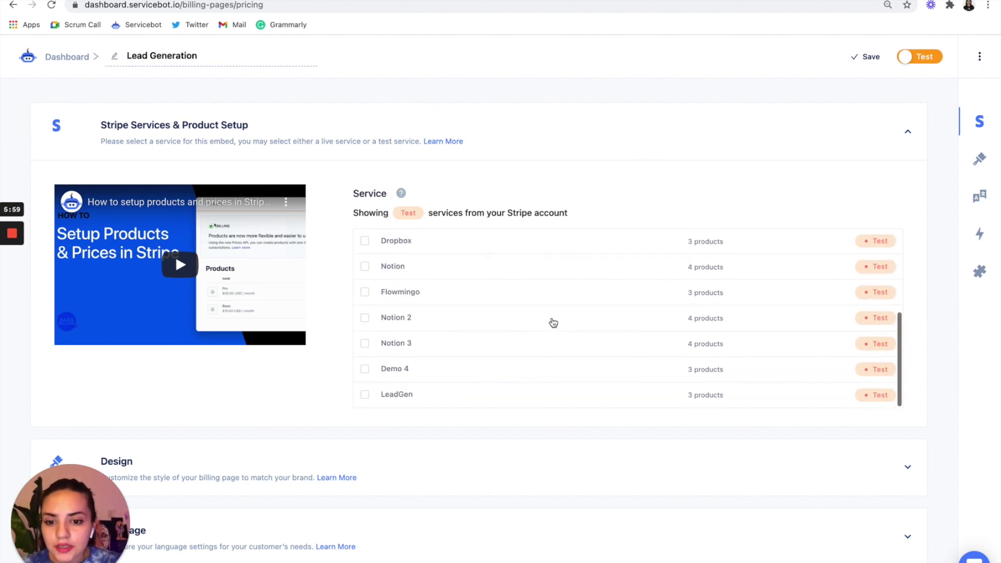
{"action": "left_click", "coordinate": [365, 396]}
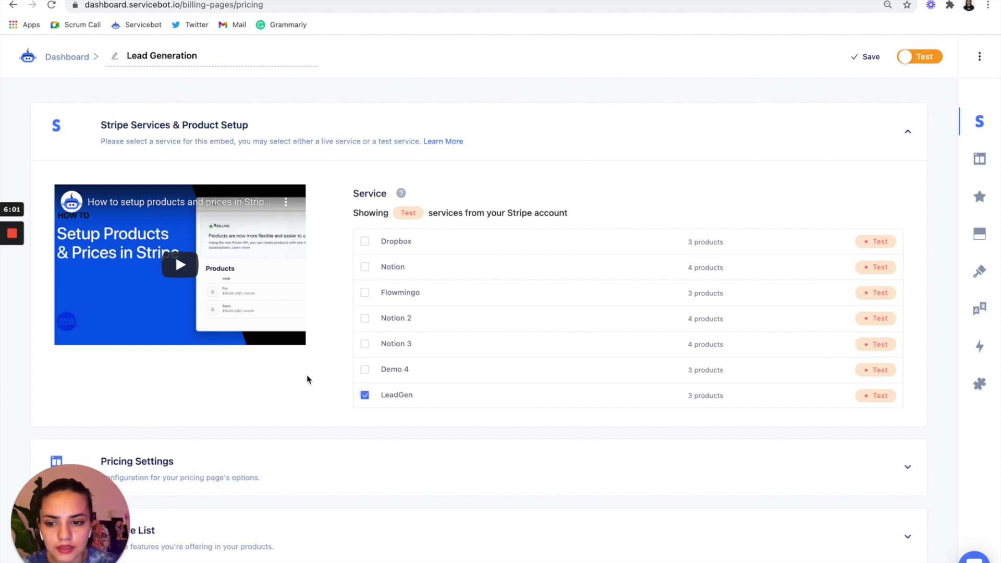
{"action": "scroll", "coordinate": [281, 365], "scroll_direction": "down", "scroll_amount": 4}
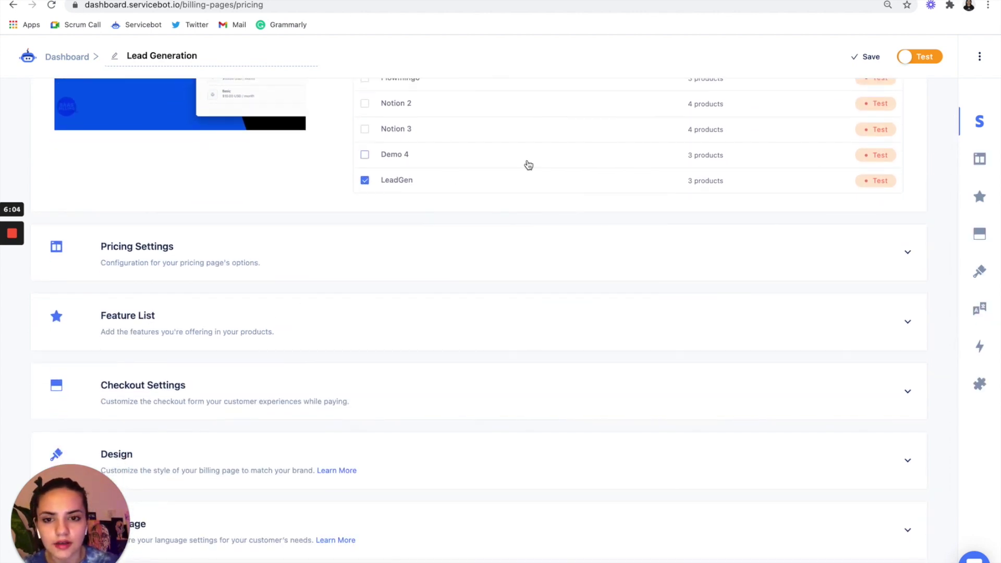
{"action": "scroll", "coordinate": [527, 164], "scroll_direction": "up", "scroll_amount": 1}
{"action": "scroll", "coordinate": [530, 182], "scroll_direction": "down", "scroll_amount": 1}
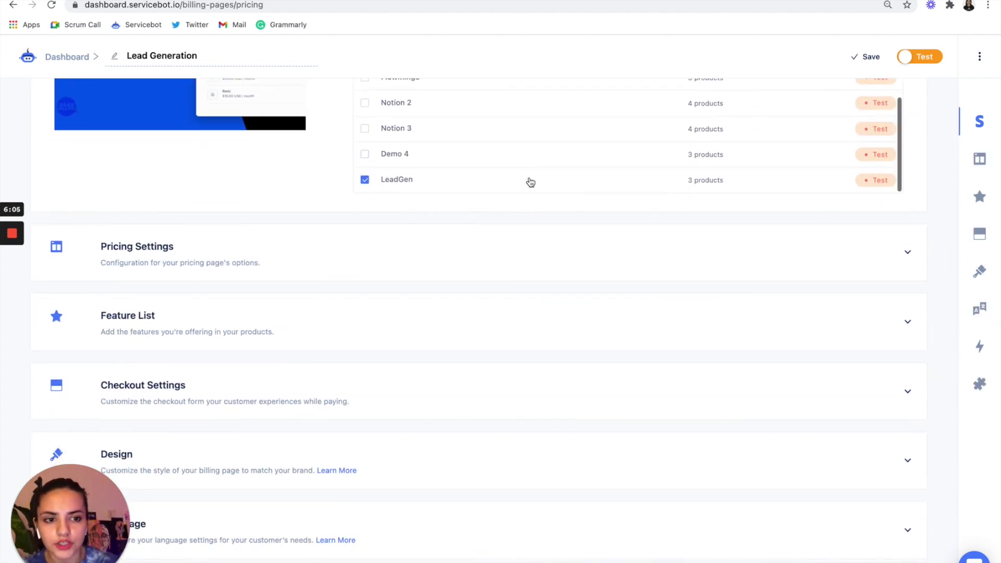
{"action": "left_click", "coordinate": [311, 245]}
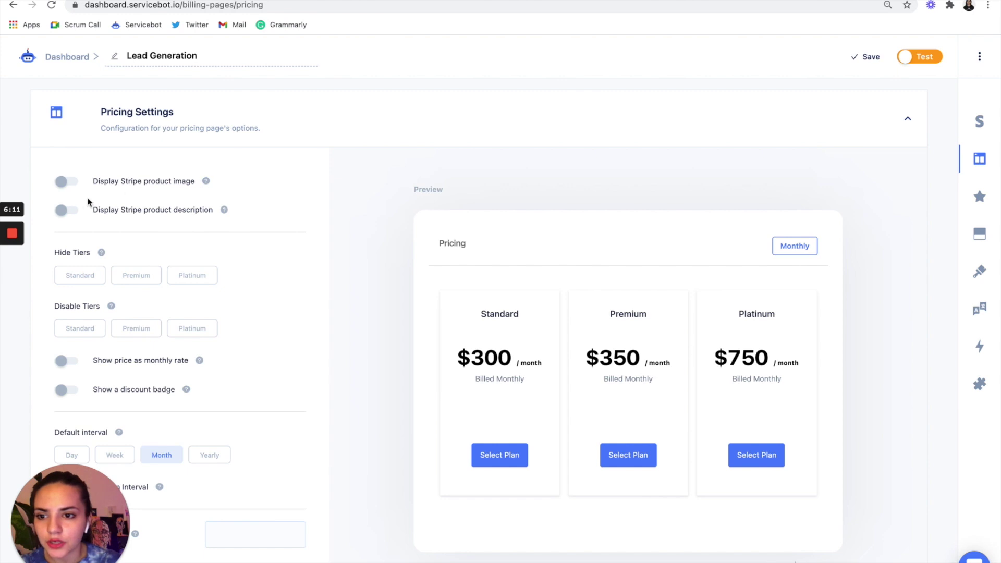
- Turn on Display Stripe product description so each tier's description shows below its price
{"action": "left_click", "coordinate": [61, 211]}
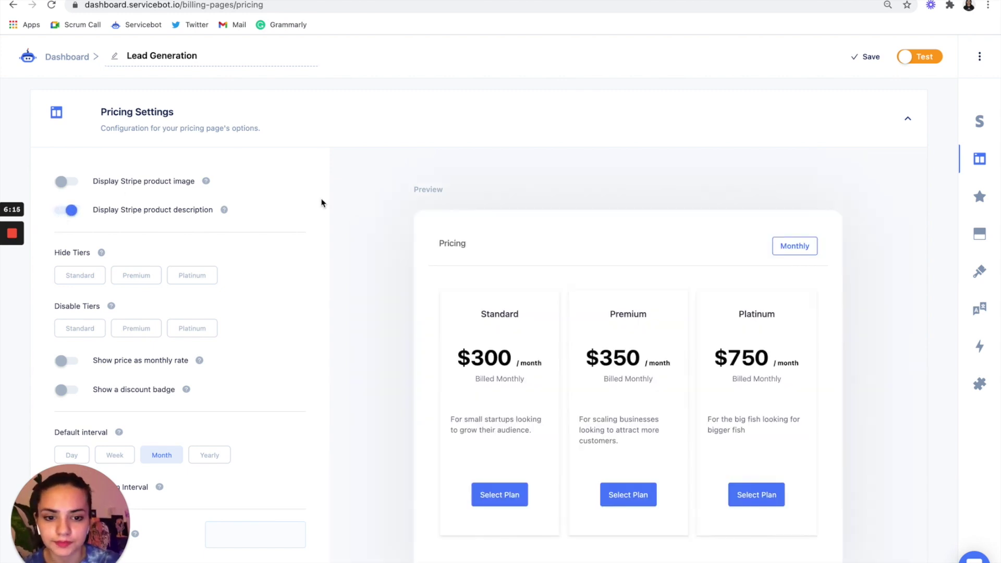
{"action": "scroll", "coordinate": [323, 203], "scroll_direction": "down", "scroll_amount": 3}
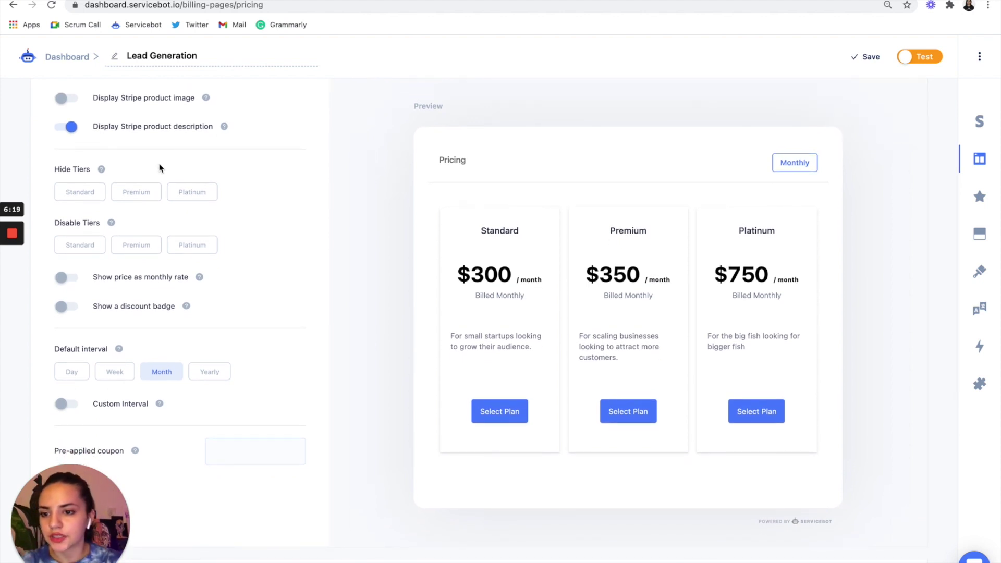
{"action": "scroll", "coordinate": [159, 167], "scroll_direction": "down", "scroll_amount": 5}
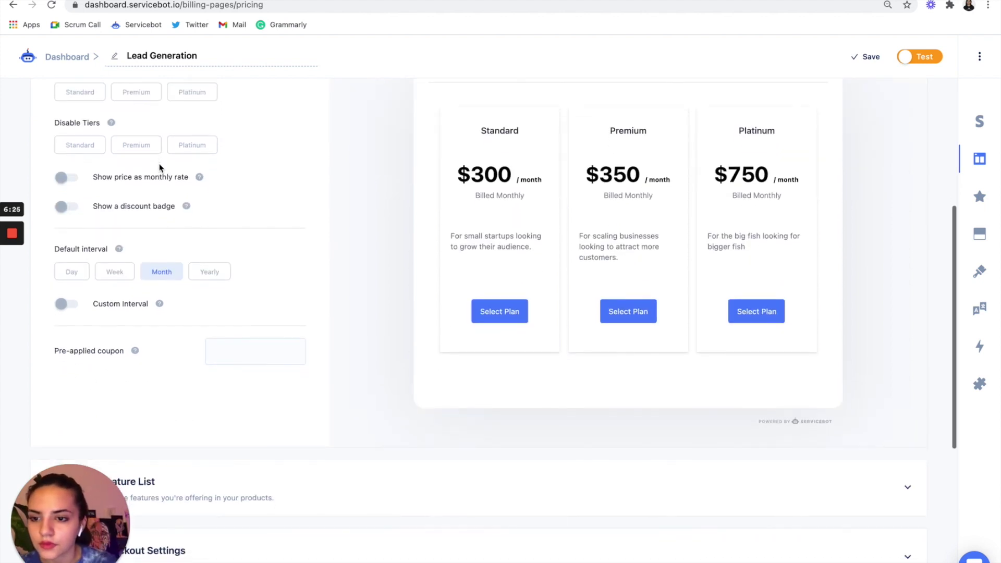
{"action": "scroll", "coordinate": [160, 167], "scroll_direction": "down", "scroll_amount": 7}
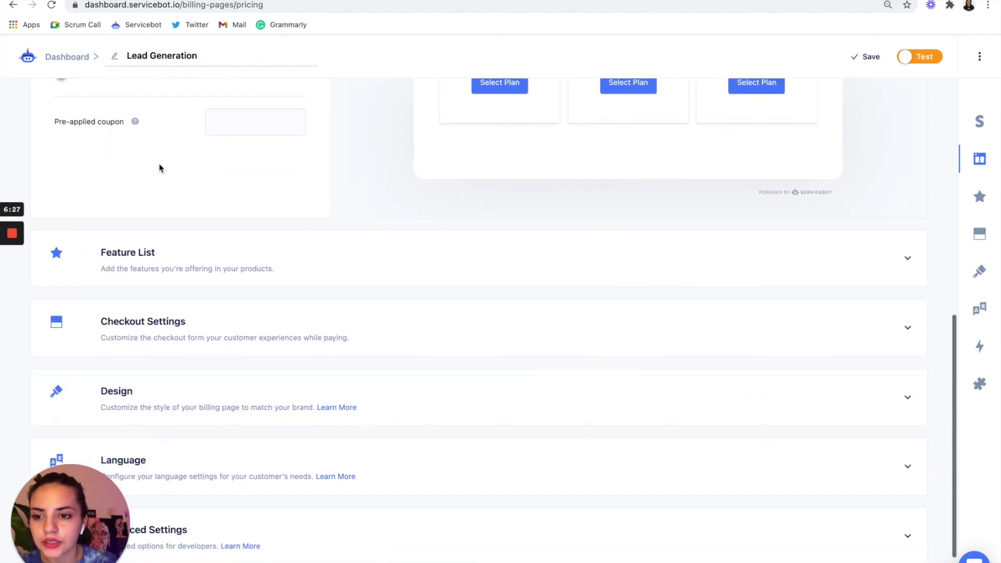
- Add prospects features: 200 - 300 for Standard, 400 - 500 for Premium, 800 - 1,000 for Platinum
{"action": "left_click", "coordinate": [343, 277]}
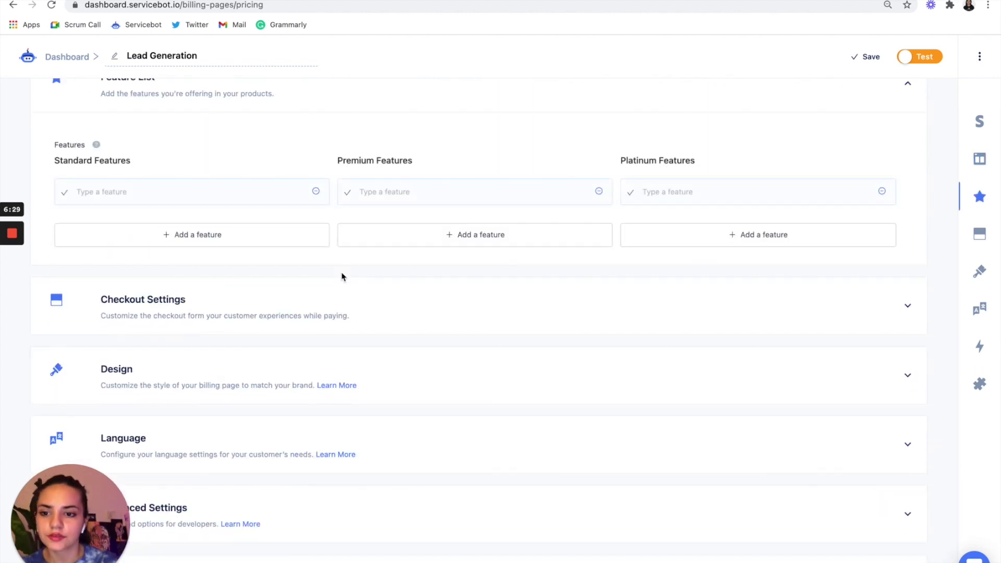
{"action": "left_click", "coordinate": [259, 192]}
{"action": "type", "text": "20"}
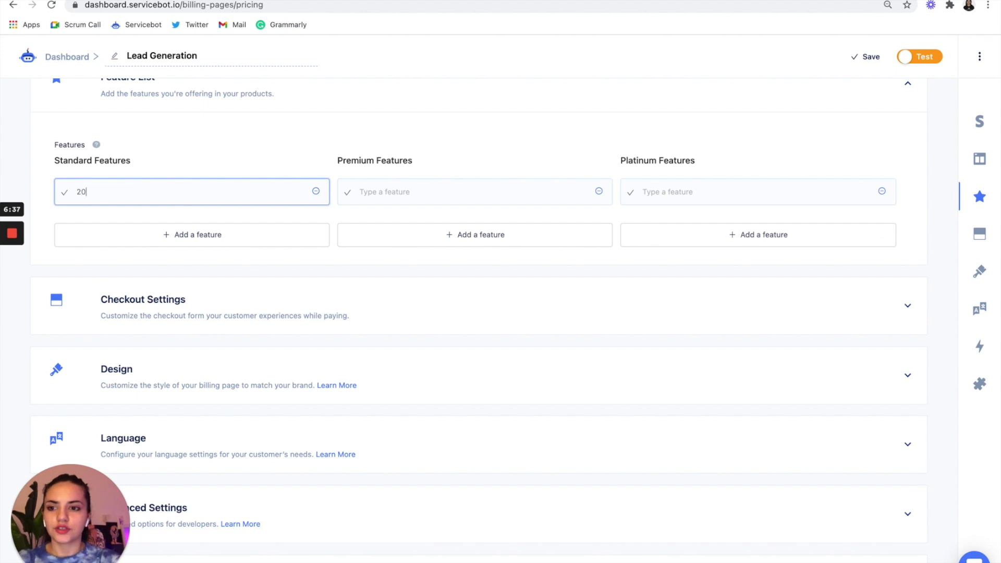
{"action": "type", "text": "0 - 300"}
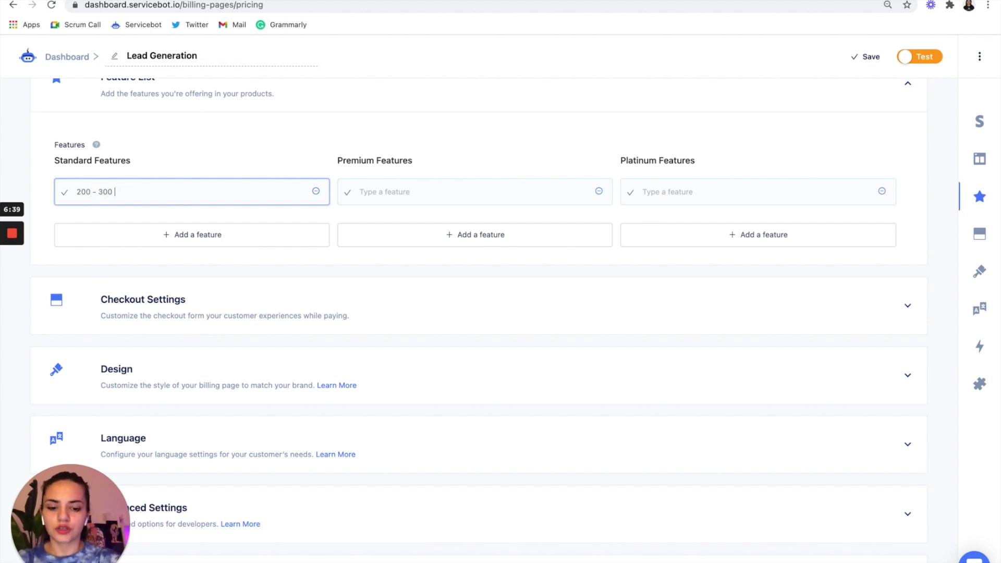
{"action": "type", "text": " Prospects"}
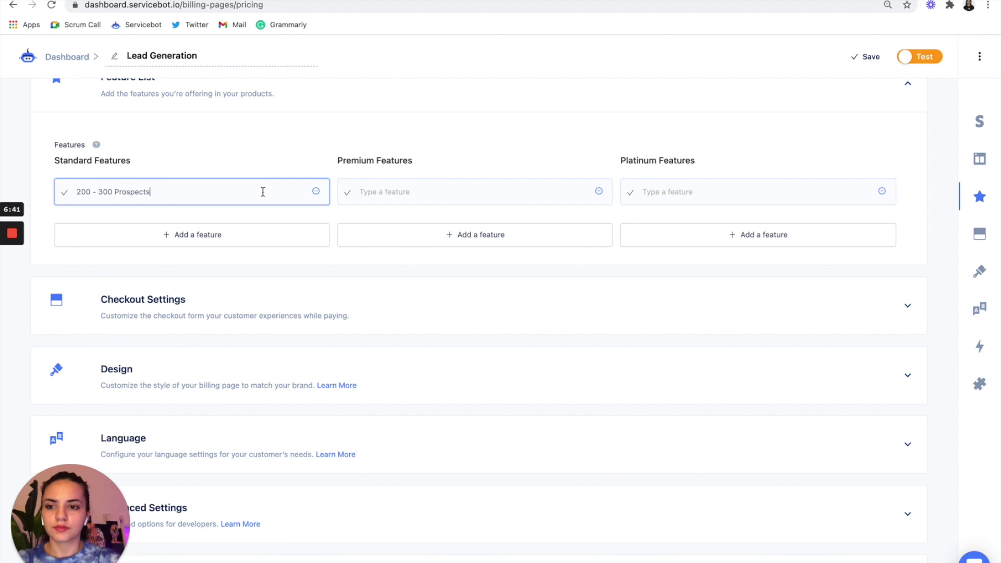
{"action": "left_click", "coordinate": [353, 193]}
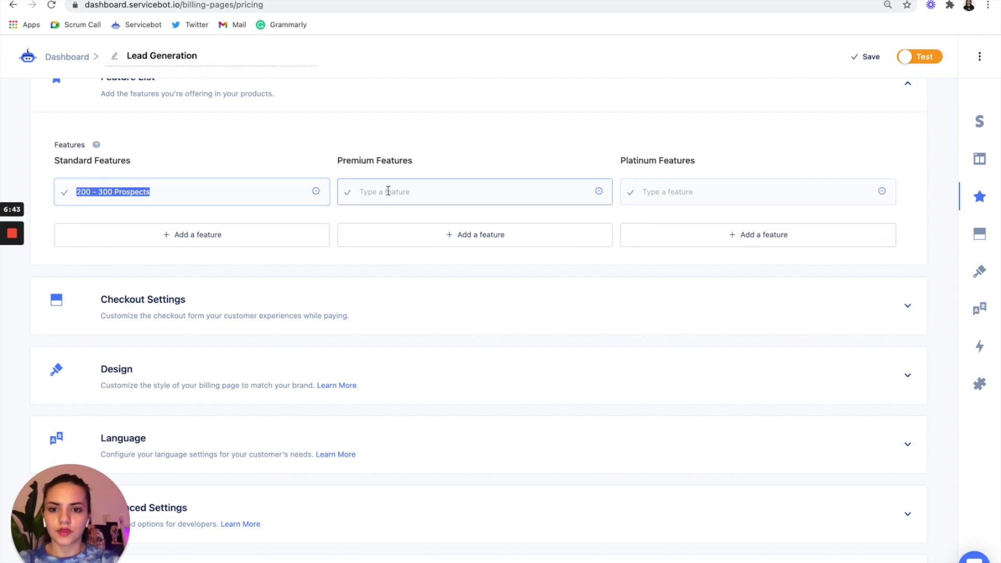
{"action": "type", "text": "200 - 300 Prospects"}
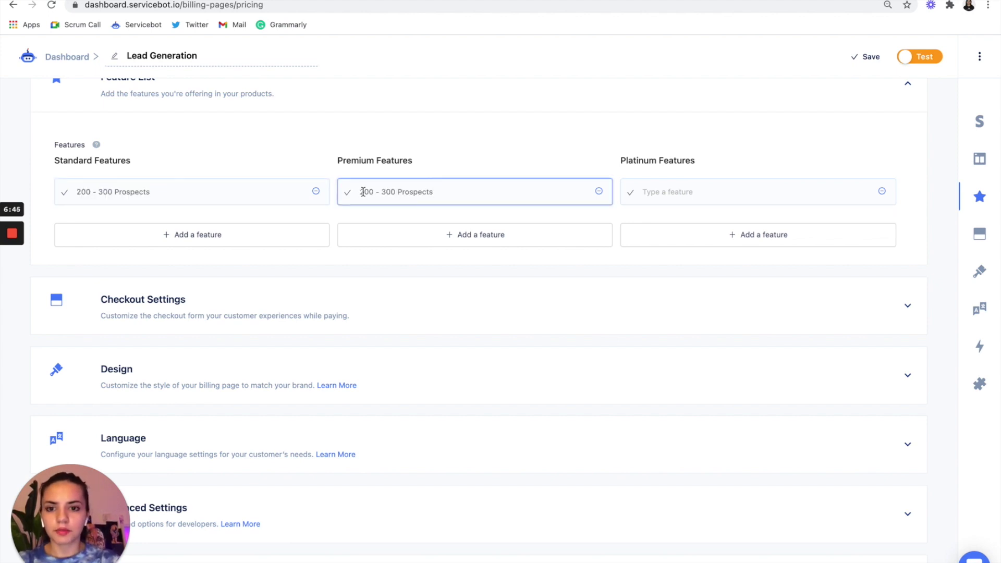
{"action": "left_click", "coordinate": [363, 191]}
{"action": "key", "text": "BackSpace"}
{"action": "type", "text": "4"}
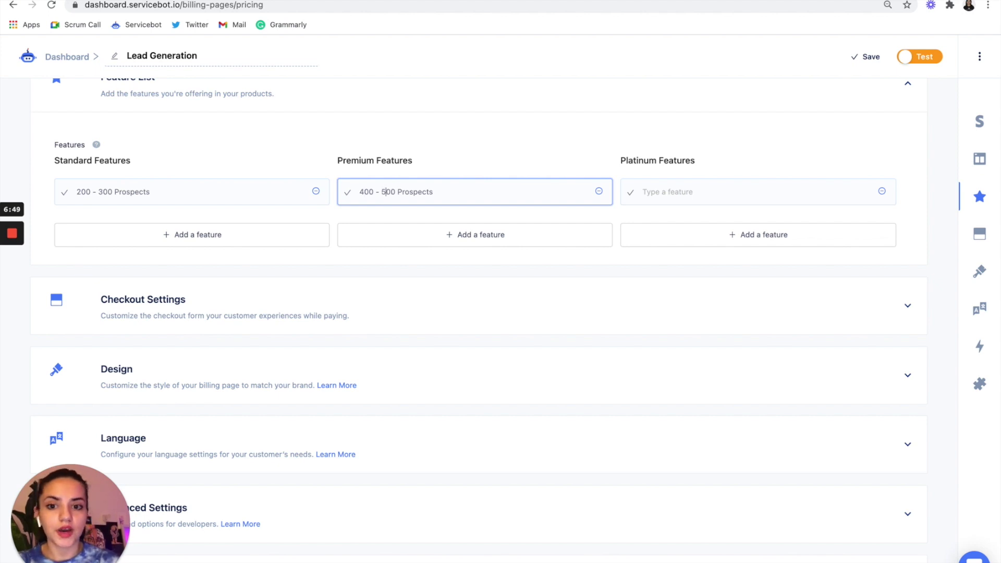
{"action": "left_click", "coordinate": [687, 197]}
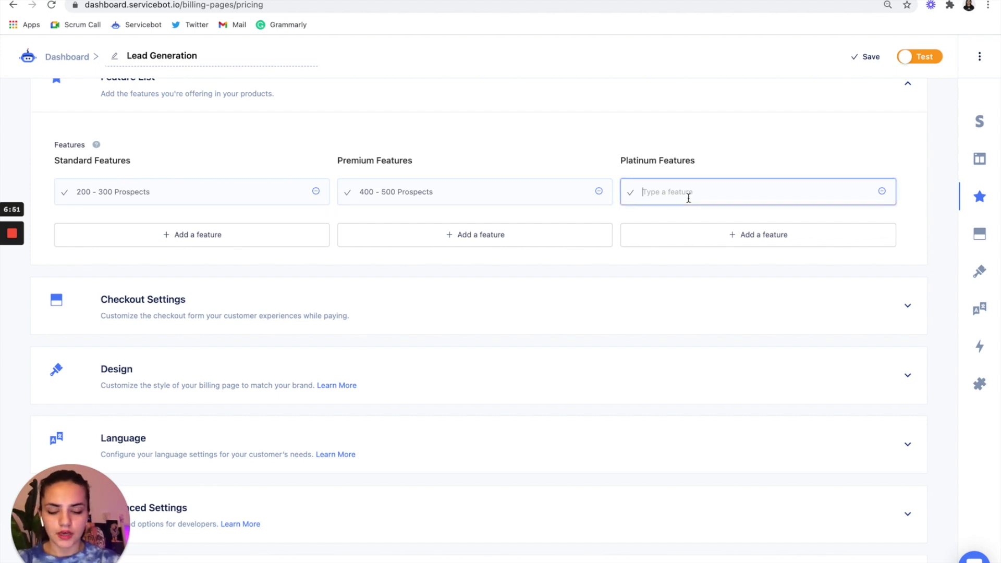
{"action": "type", "text": "200 - 300 Prospects"}
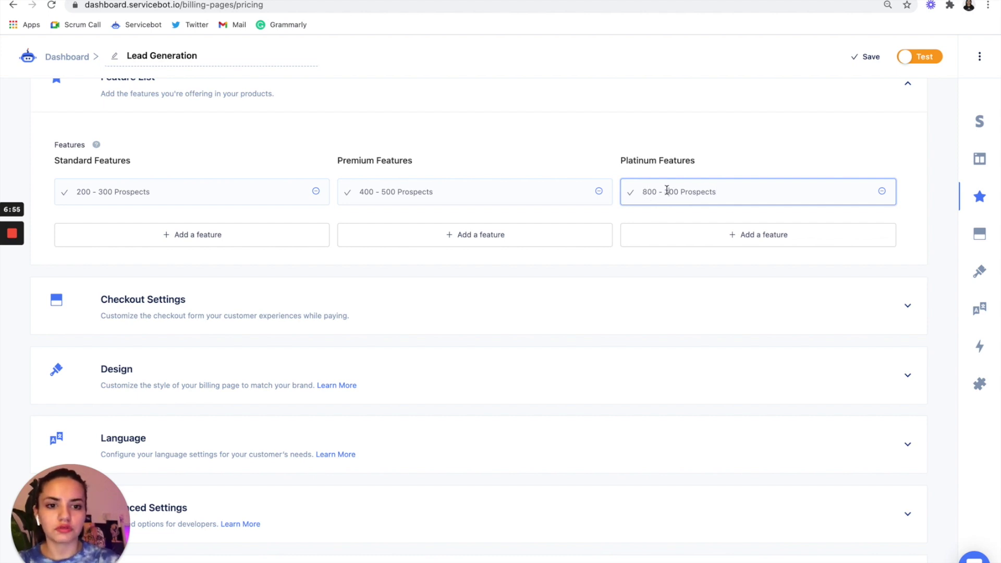
{"action": "type", "text": ",0"}
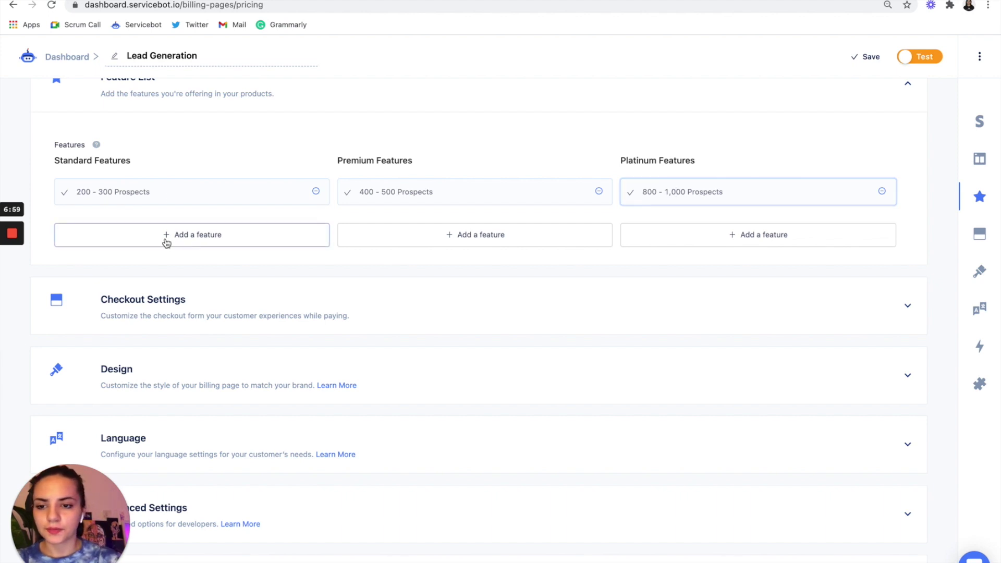
- Add '1 Active Campaign' to Standard and Premium, and 'Up to 2 Active Campaigns' to Platinum
{"action": "left_click", "coordinate": [198, 239]}
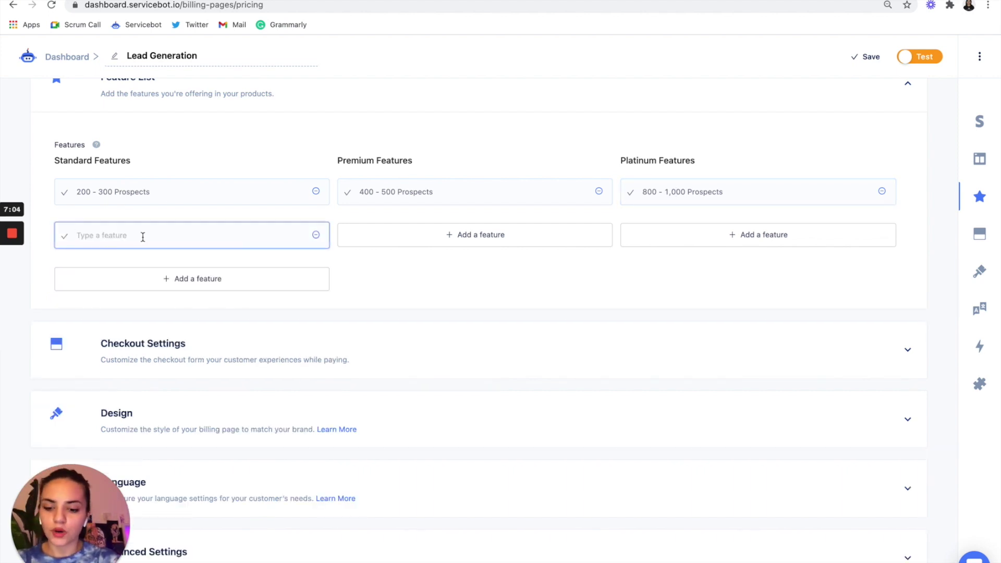
{"action": "type", "text": "1 Active"}
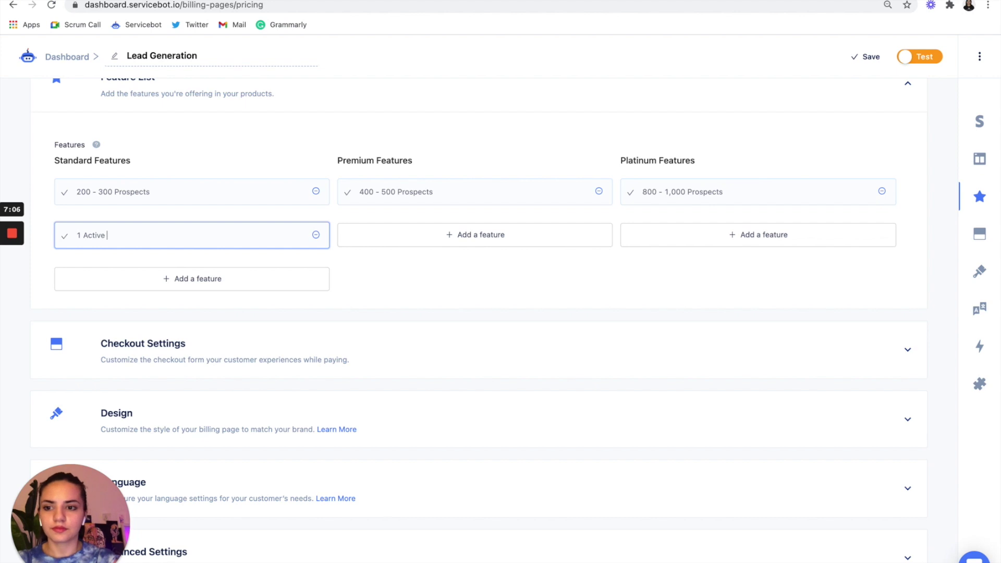
{"action": "type", "text": " Campaign"}
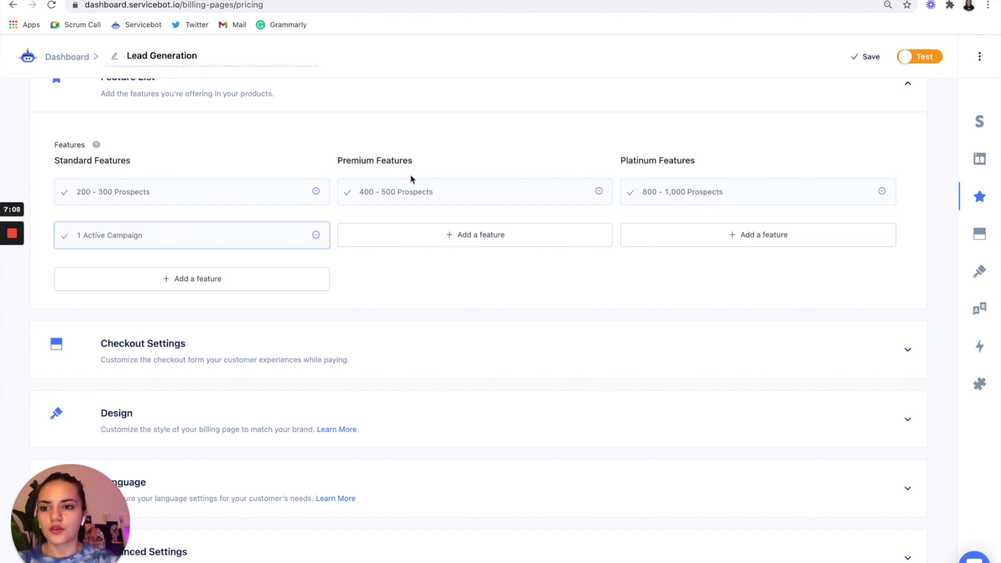
{"action": "left_click", "coordinate": [437, 248]}
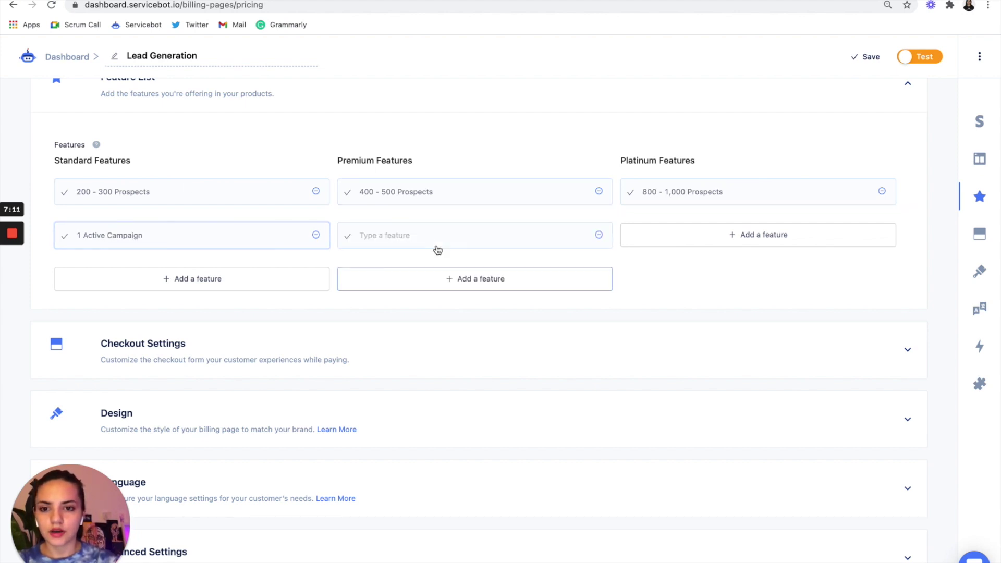
{"action": "left_click", "coordinate": [188, 235]}
{"action": "key", "text": "ctrl+a"}
{"action": "key", "text": "ctrl+c"}
{"action": "left_click", "coordinate": [407, 235]}
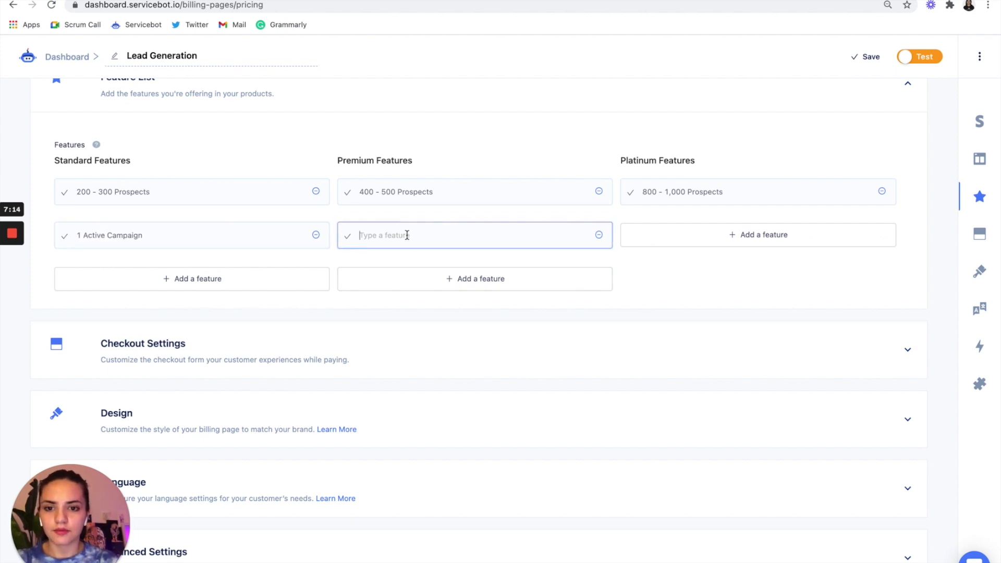
{"action": "key", "text": "ctrl+v"}
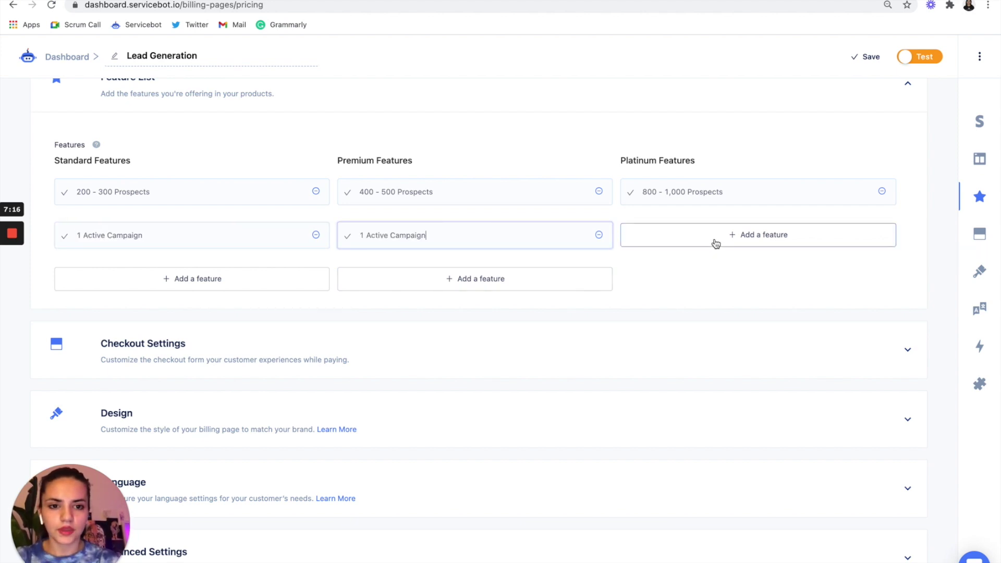
{"action": "left_click", "coordinate": [715, 242]}
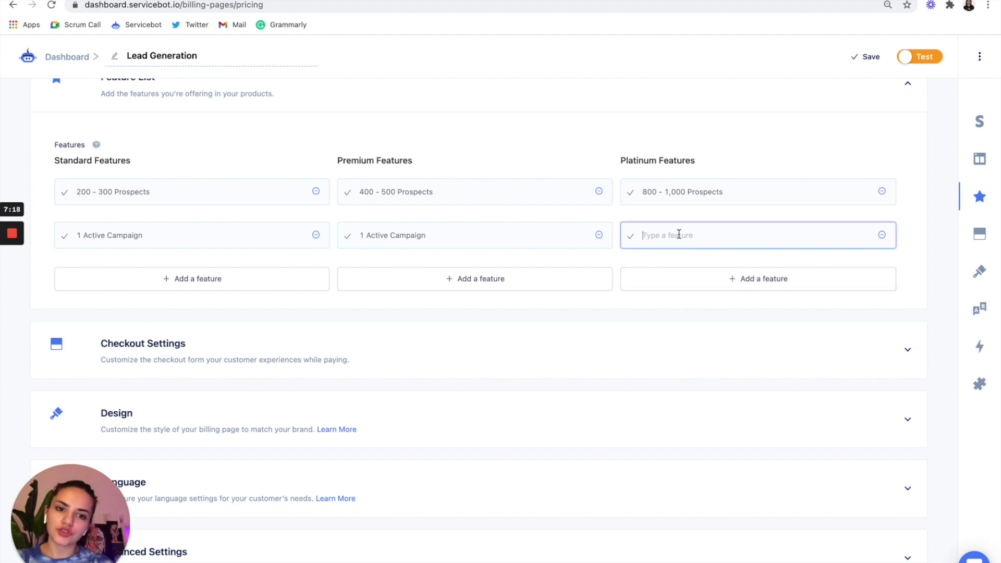
{"action": "type", "text": "Up to 2 Active Campaigns"}
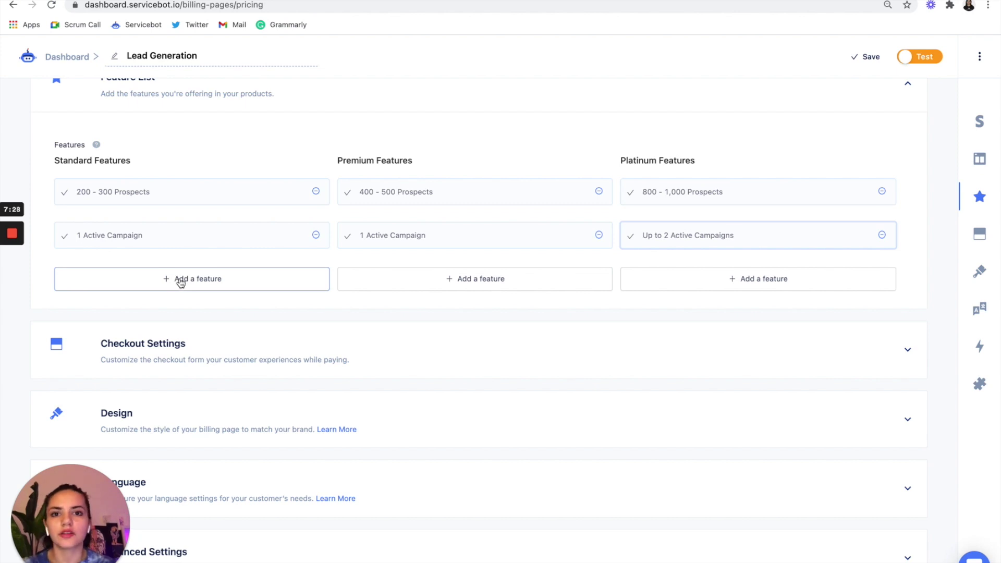
{"action": "left_click", "coordinate": [180, 281]}
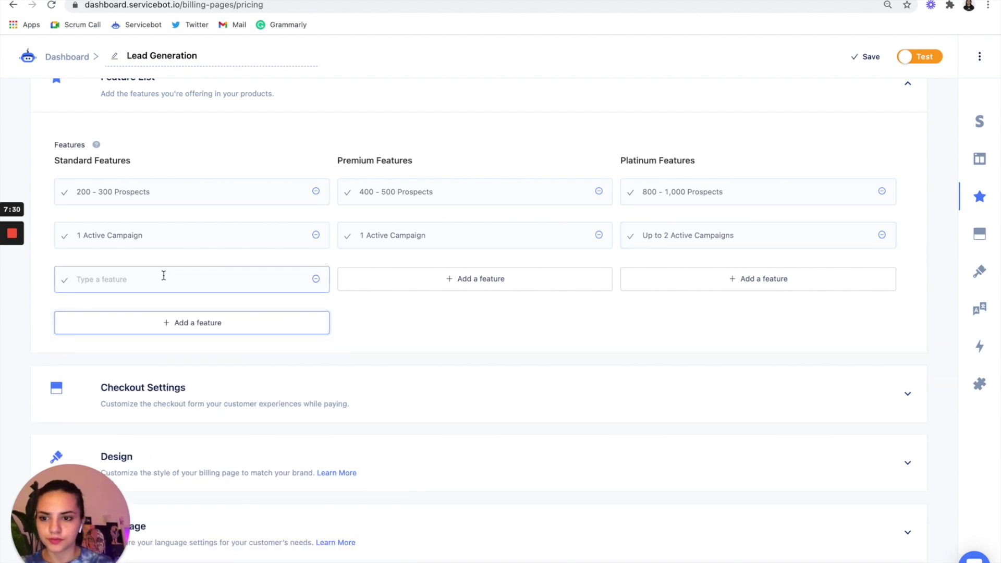
- Add 'Standard Customer Support' to Standard and 'Premium Customer Support' to Premium
{"action": "left_click", "coordinate": [111, 283]}
{"action": "type", "text": "Stand"}
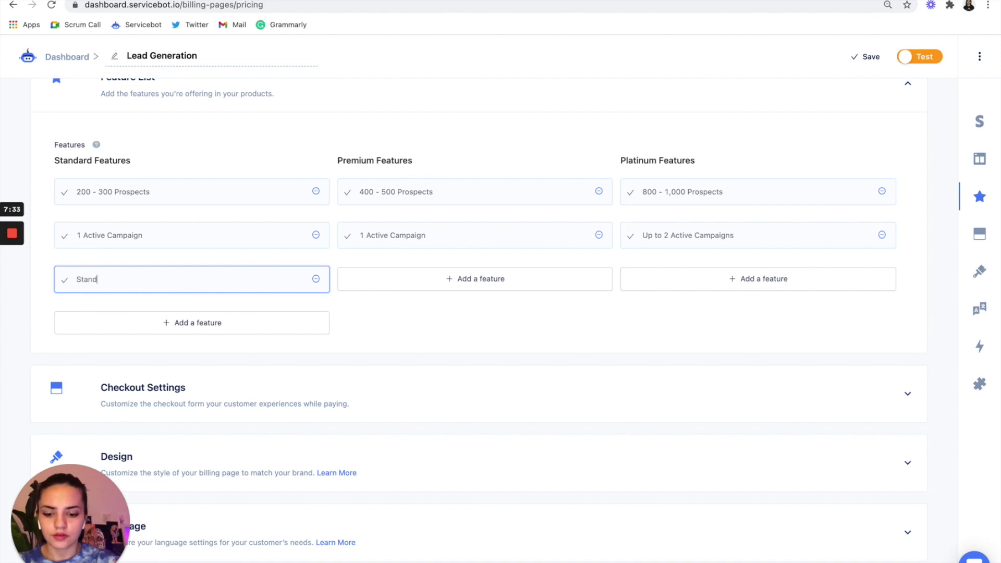
{"action": "type", "text": "ard Customer Support"}
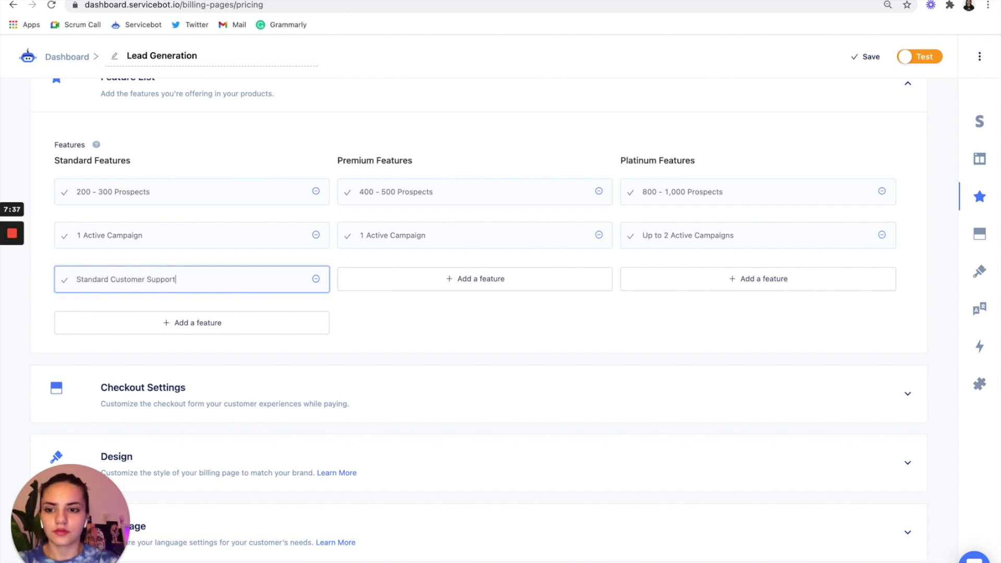
{"action": "left_click", "coordinate": [423, 286]}
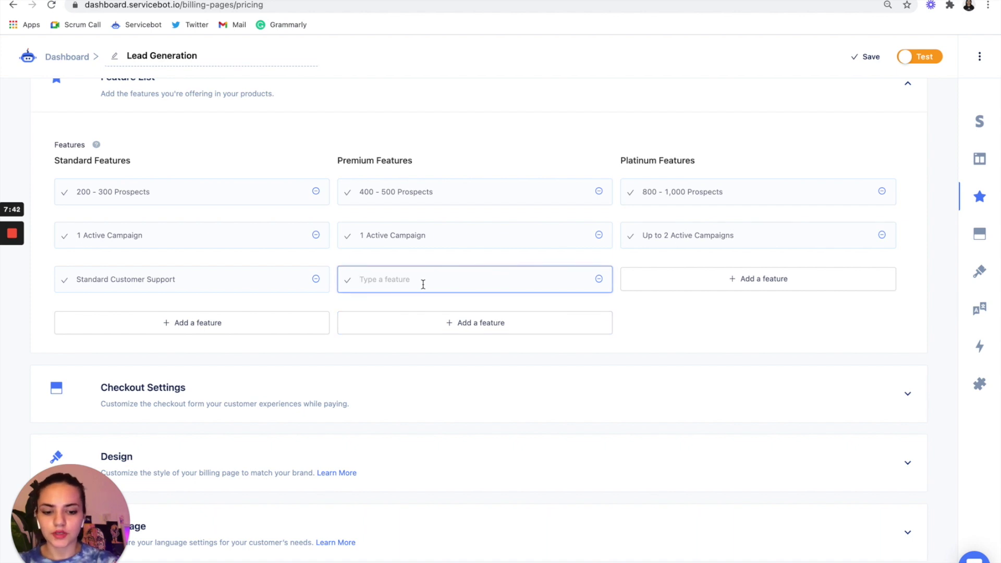
{"action": "left_click", "coordinate": [257, 286]}
{"action": "triple_click", "coordinate": [183, 283]}
{"action": "key", "text": "ctrl+c"}
{"action": "left_click", "coordinate": [433, 278]}
{"action": "key", "text": "ctrl+v"}
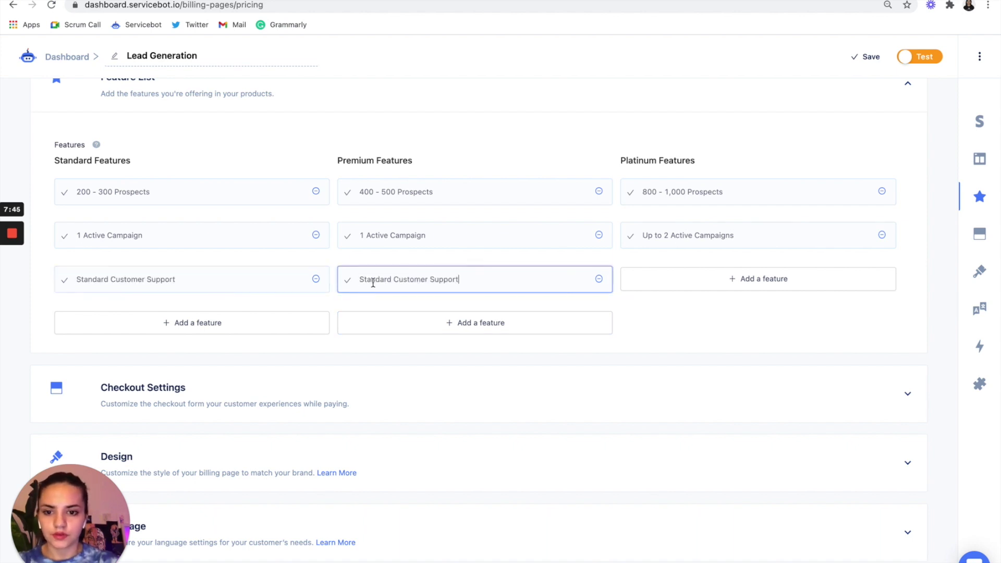
{"action": "double_click", "coordinate": [372, 283]}
{"action": "type", "text": "Premium"}
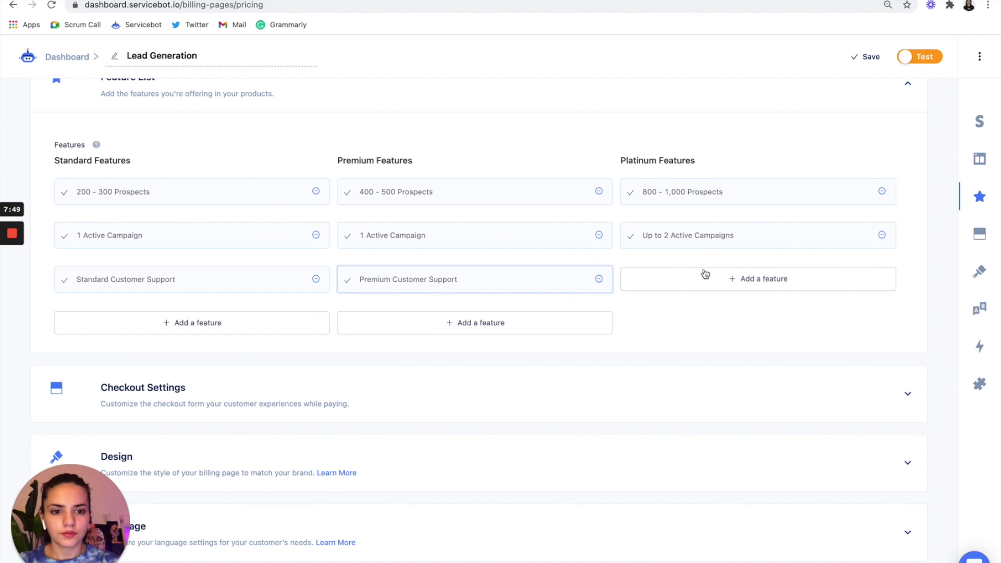
- Add 'VIP Customer Support' as Platinum's third feature
{"action": "left_click", "coordinate": [705, 274]}
{"action": "type", "text": "VIP"}
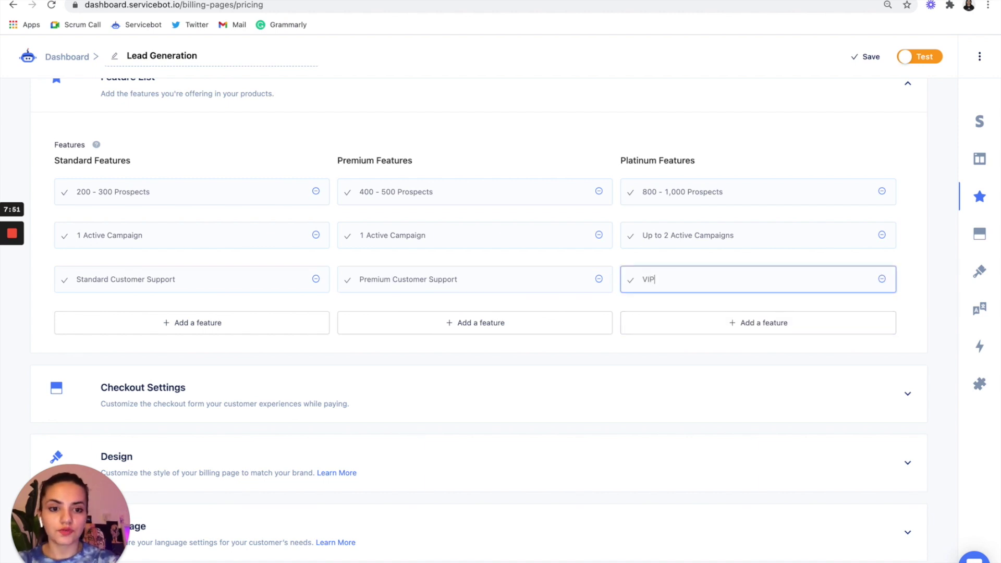
{"action": "type", "text": " C"}
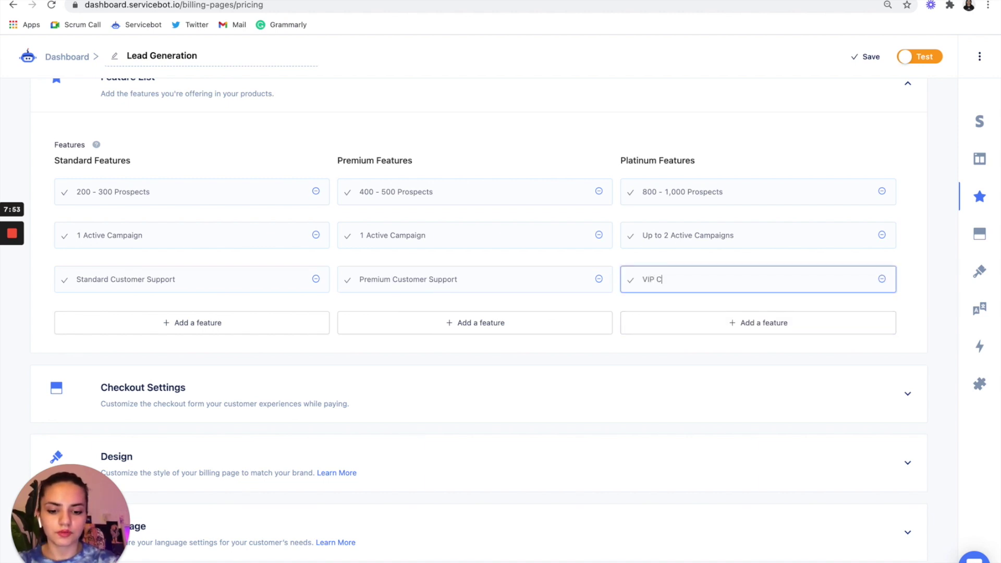
{"action": "type", "text": "ustomer Support"}
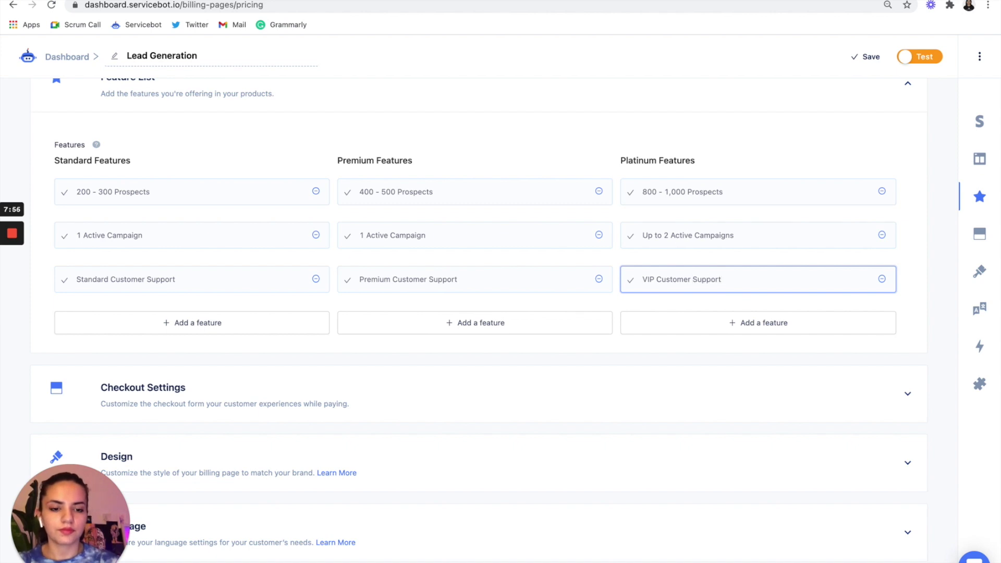
{"action": "scroll", "coordinate": [467, 407], "scroll_direction": "down", "scroll_amount": 3}
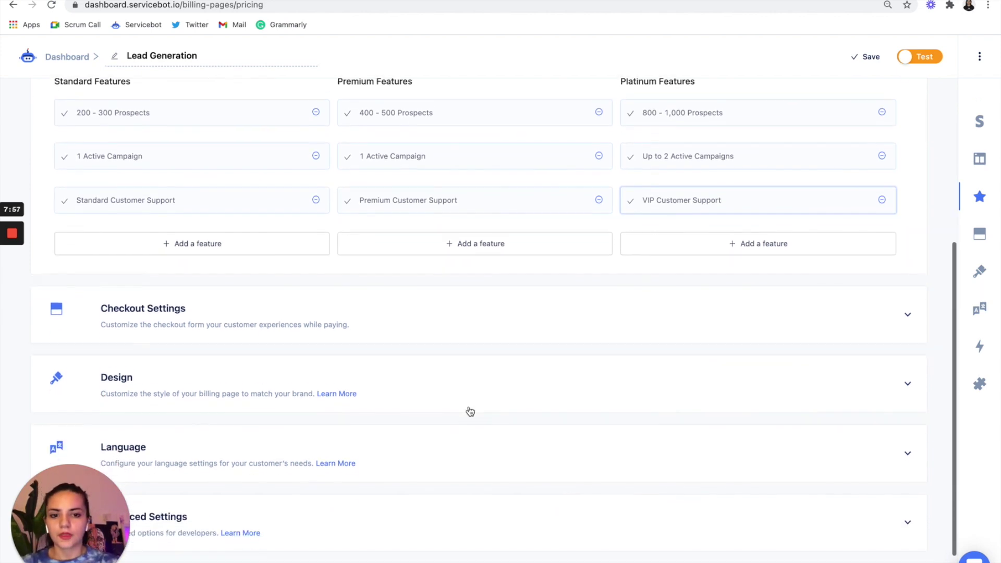
- Review Checkout Settings, which require a card on signup, then expand the Design options
{"action": "left_click", "coordinate": [415, 305]}
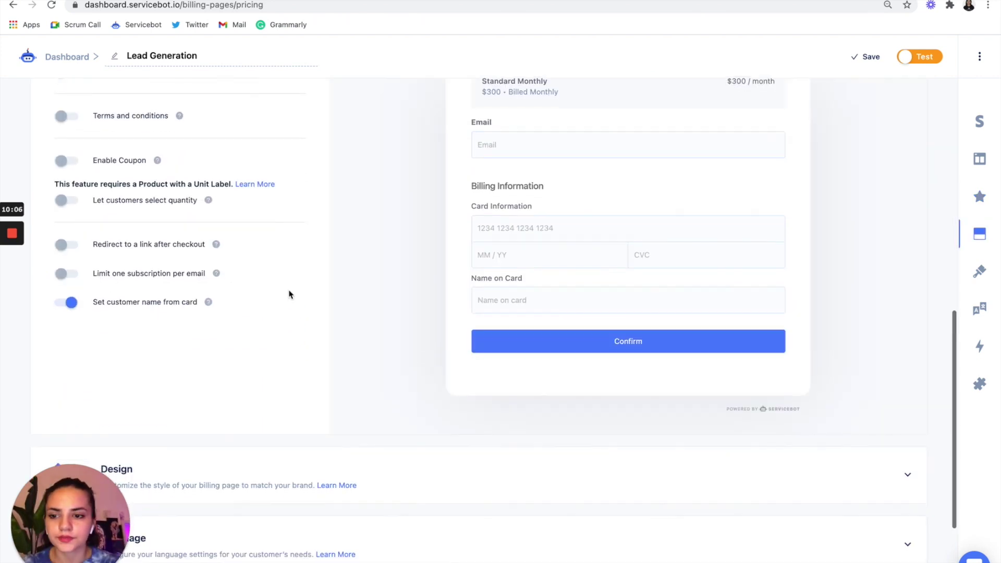
{"action": "scroll", "coordinate": [289, 293], "scroll_direction": "up", "scroll_amount": 7}
{"action": "scroll", "coordinate": [289, 295], "scroll_direction": "down", "scroll_amount": 10}
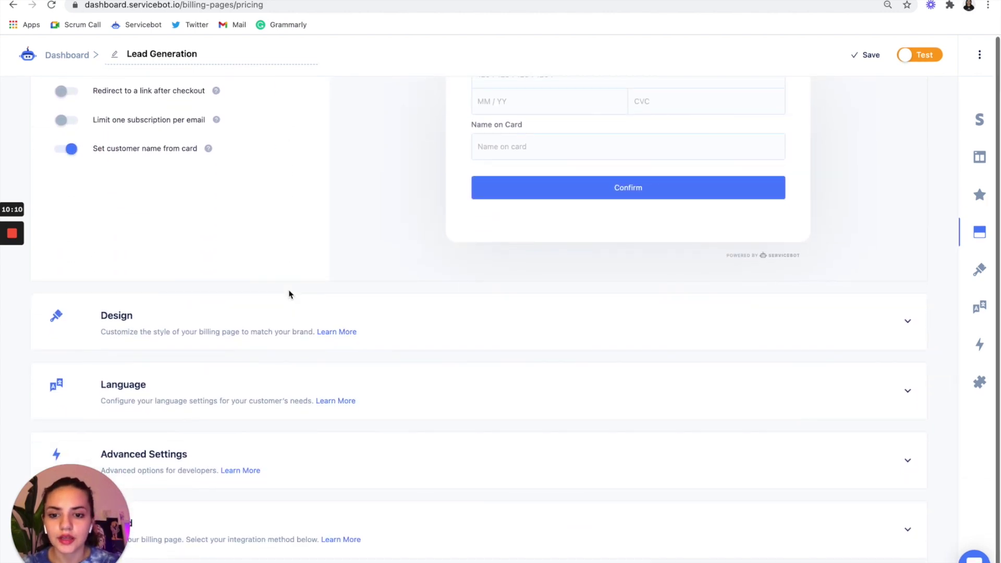
{"action": "left_click", "coordinate": [431, 320]}
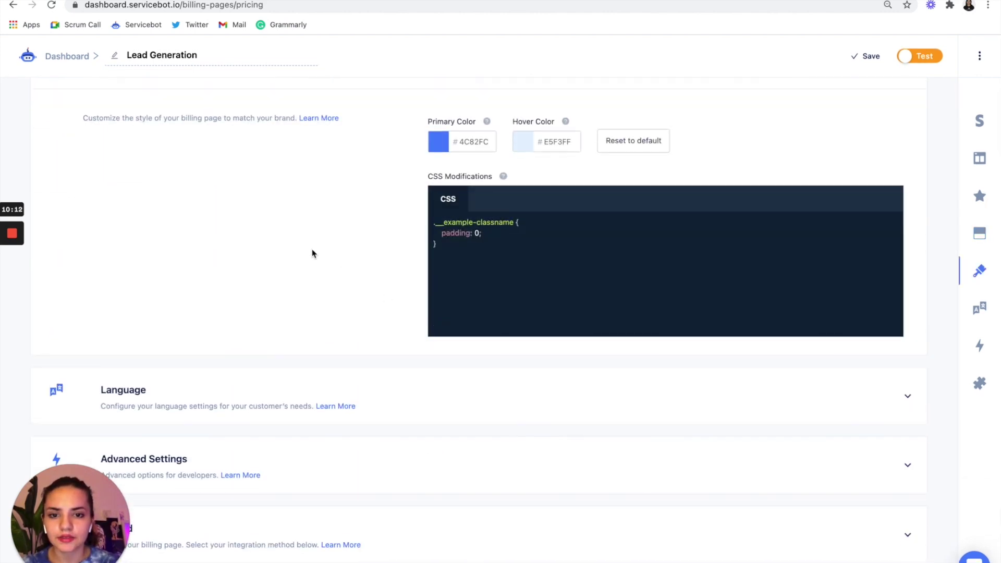
- Check the pricing mockup and apply the custom servicebot-pricing-table CSS in Design settings
{"action": "scroll", "coordinate": [311, 248], "scroll_direction": "up", "scroll_amount": 2}
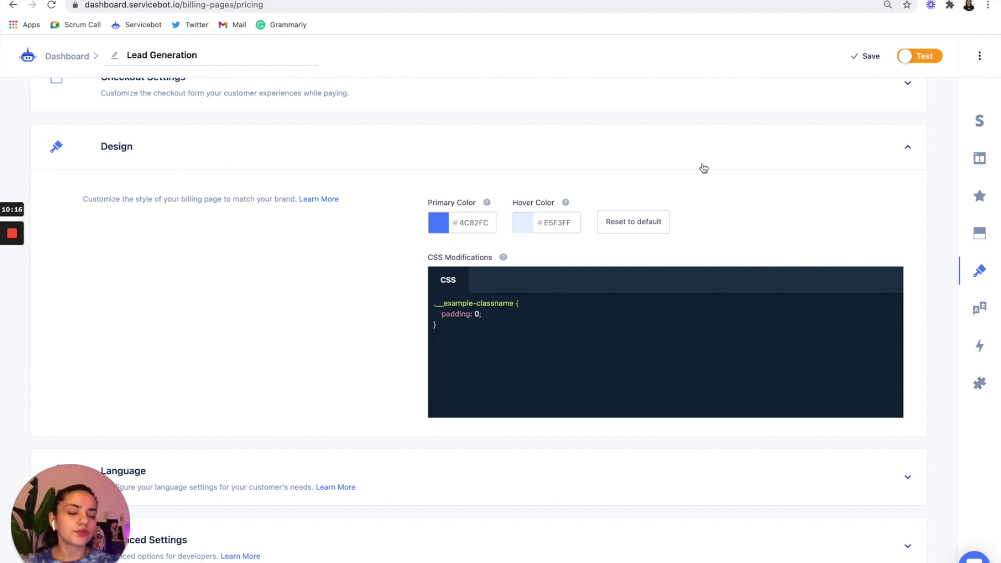
{"action": "key", "text": "ctrl+Right"}
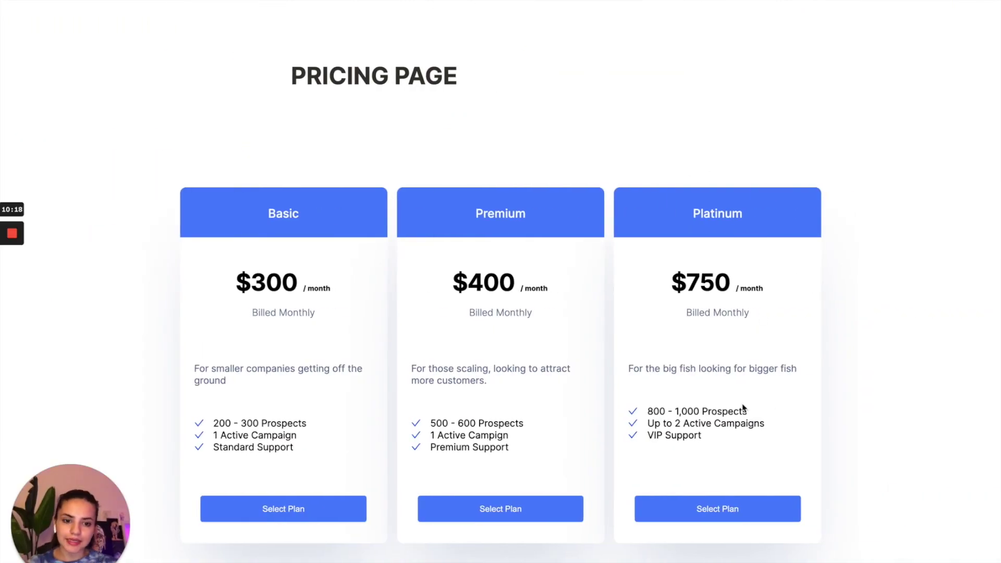
{"action": "key", "text": "ctrl+Left"}
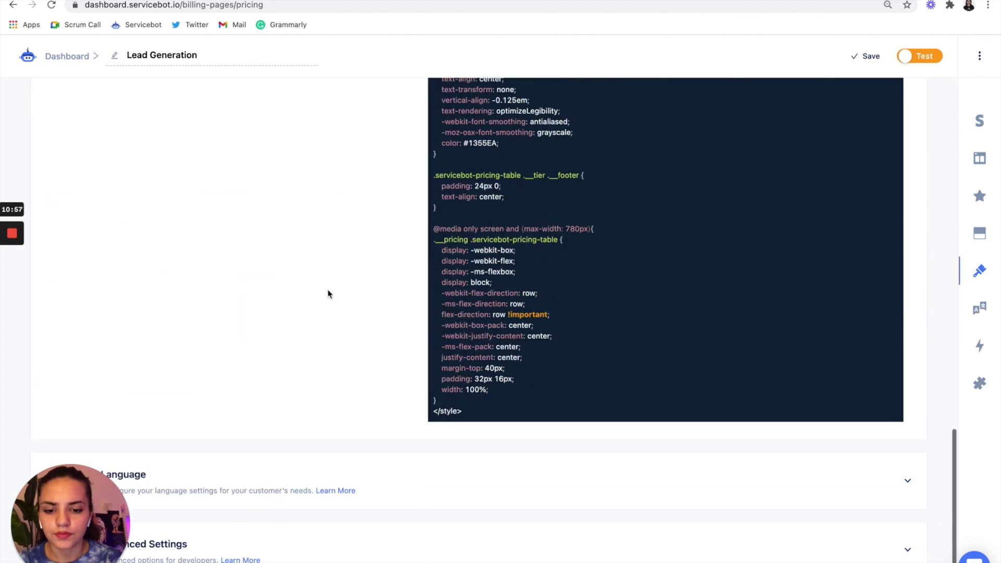
{"action": "scroll", "coordinate": [327, 294], "scroll_direction": "down", "scroll_amount": 2}
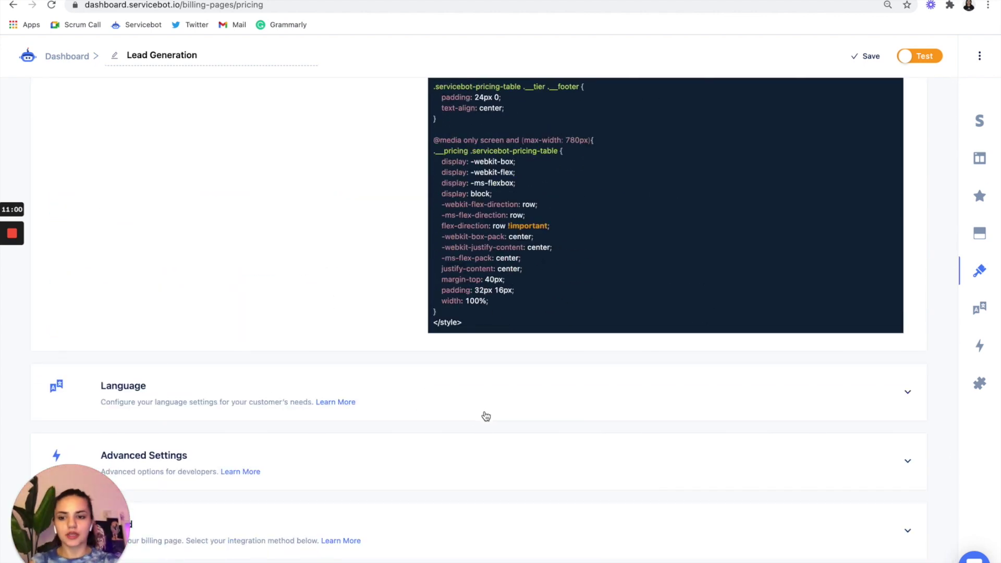
{"action": "left_click", "coordinate": [467, 529]}
- Save the Lead Generation billing page and copy its HTML embed code
{"action": "left_click", "coordinate": [477, 519]}
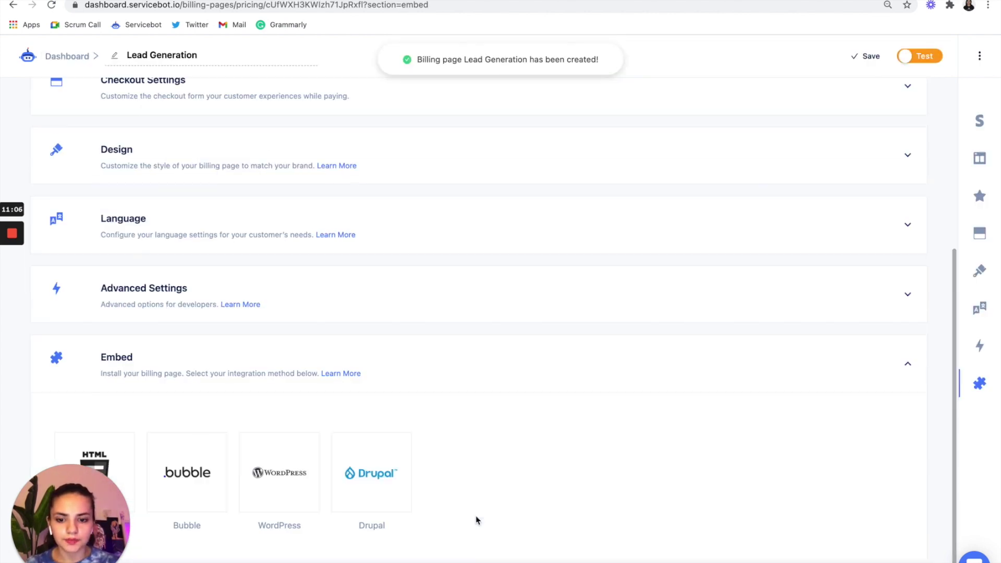
{"action": "left_click", "coordinate": [114, 444]}
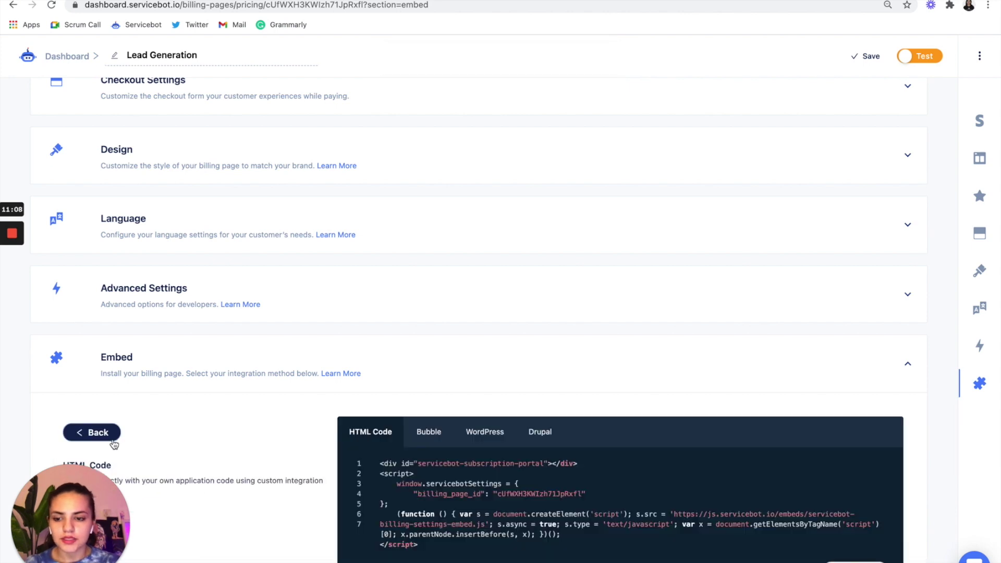
{"action": "scroll", "coordinate": [618, 354], "scroll_direction": "down", "scroll_amount": 2}
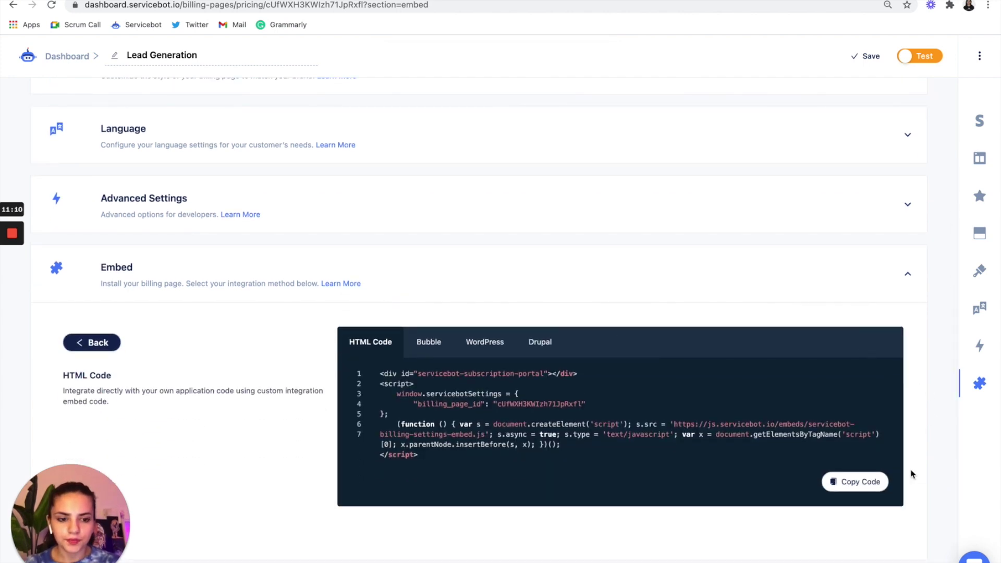
{"action": "left_click", "coordinate": [834, 481]}
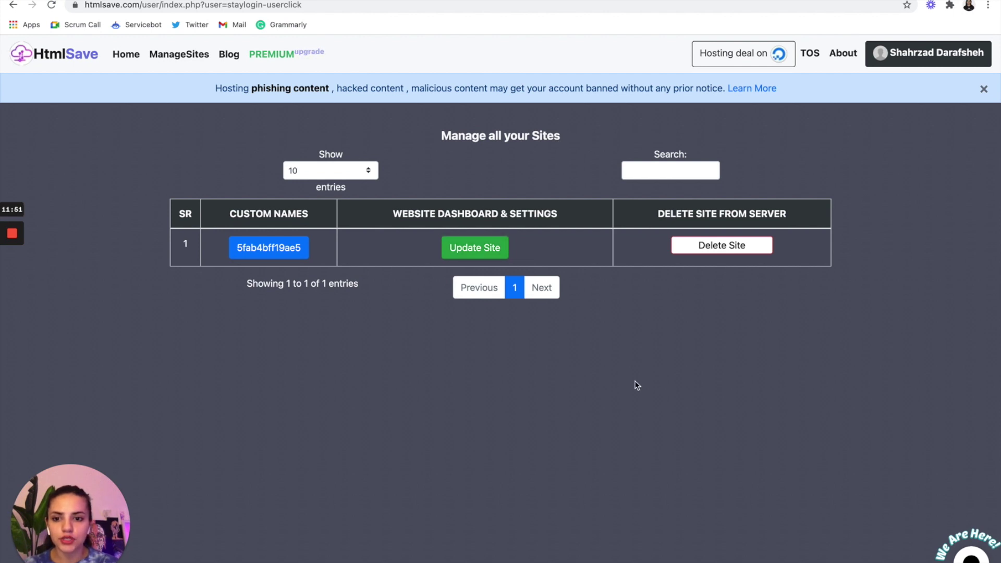
- Add a new page named 'Lead Gen 2' to the hosted HtmlSave site
{"action": "left_click", "coordinate": [475, 247]}
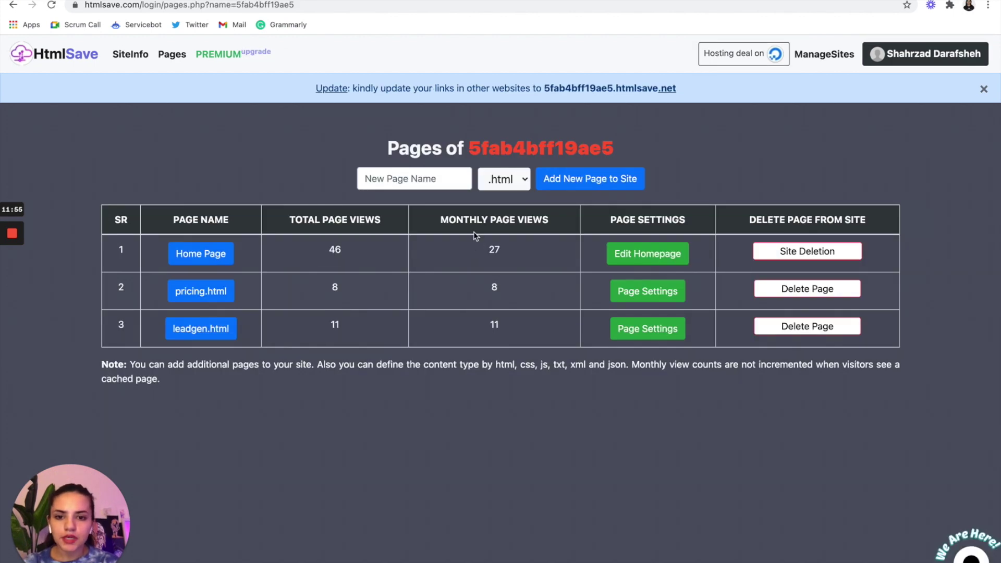
{"action": "left_click", "coordinate": [428, 182]}
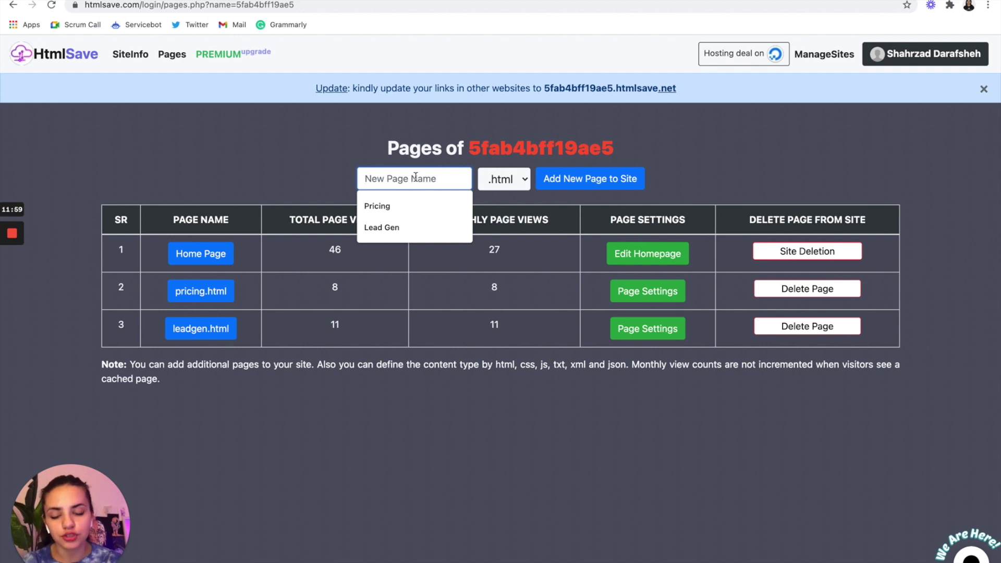
{"action": "type", "text": "Lead Gen 2"}
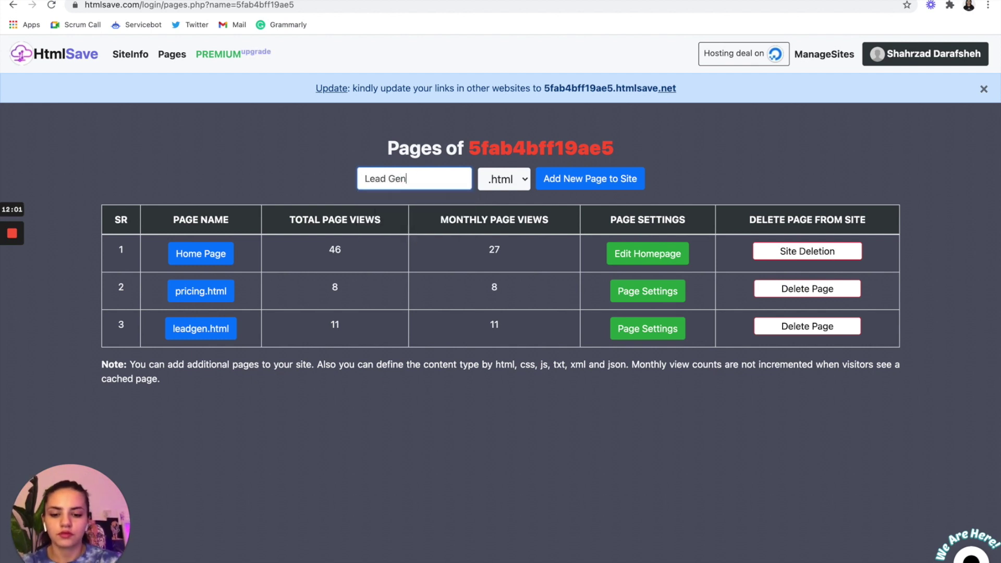
{"action": "left_click", "coordinate": [574, 186]}
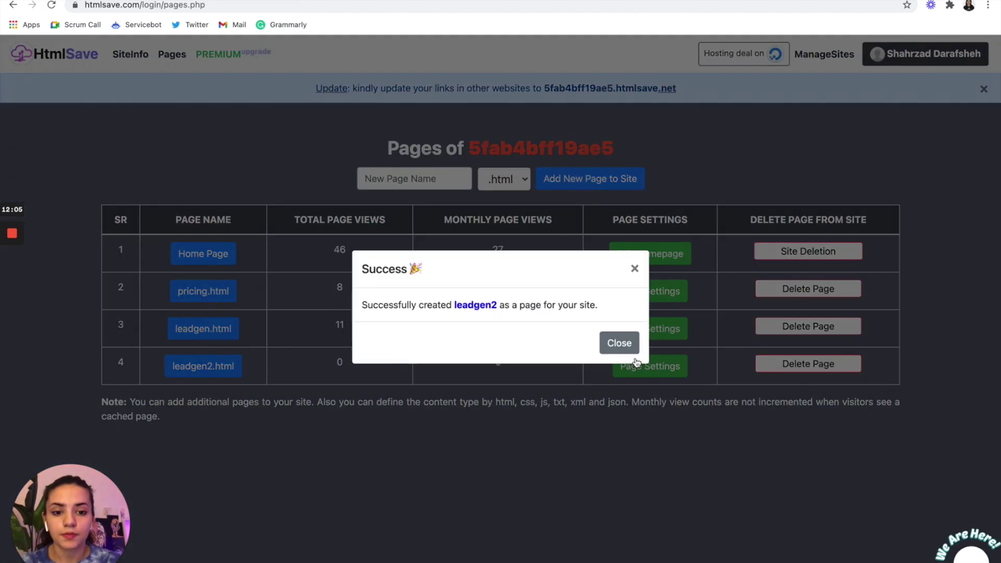
{"action": "left_click", "coordinate": [620, 347]}
- Paste the Servicebot embed code into leadgen2.html, save it online, and open the hosted page
{"action": "left_click", "coordinate": [644, 371]}
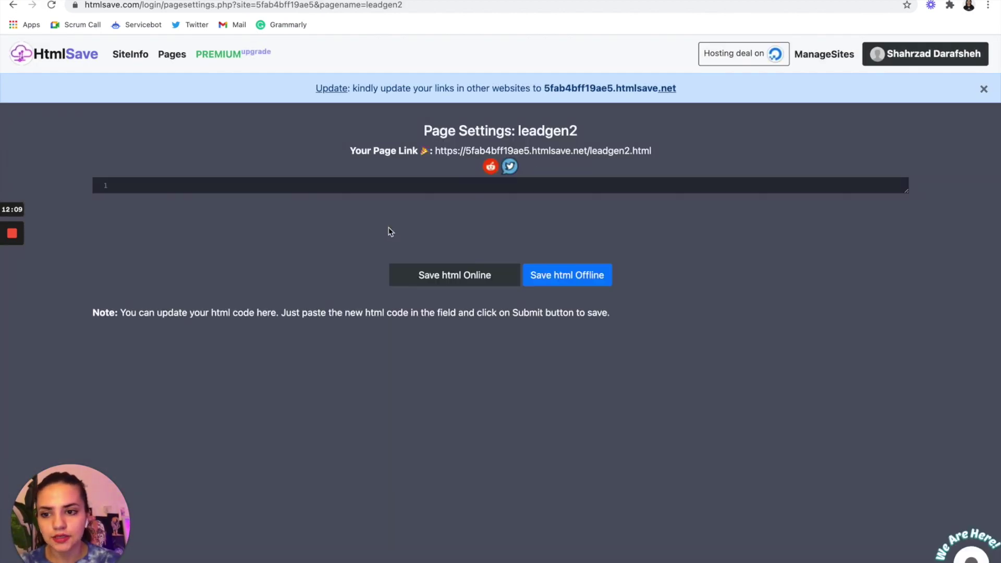
{"action": "left_click", "coordinate": [333, 188]}
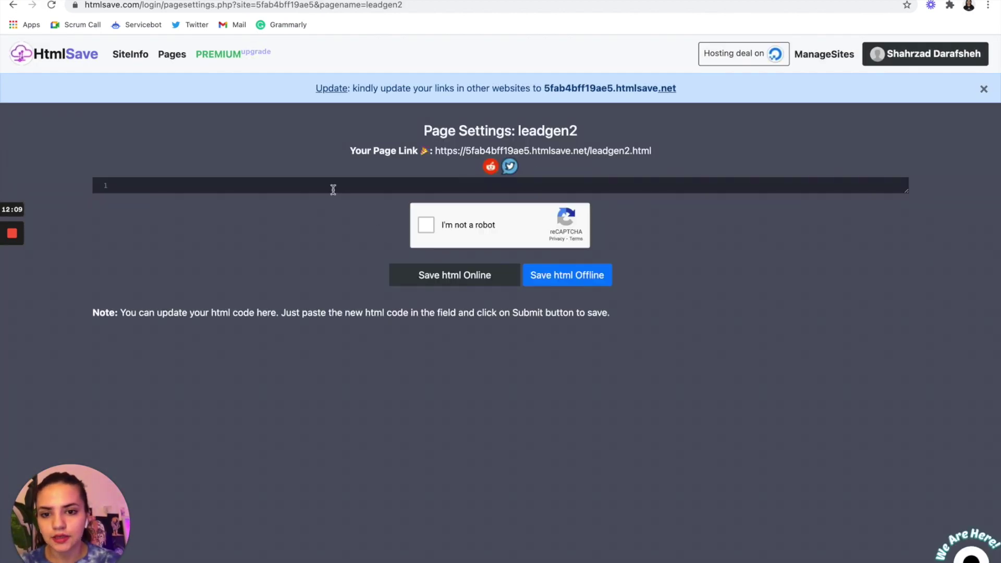
{"action": "key", "text": "ctrl+v"}
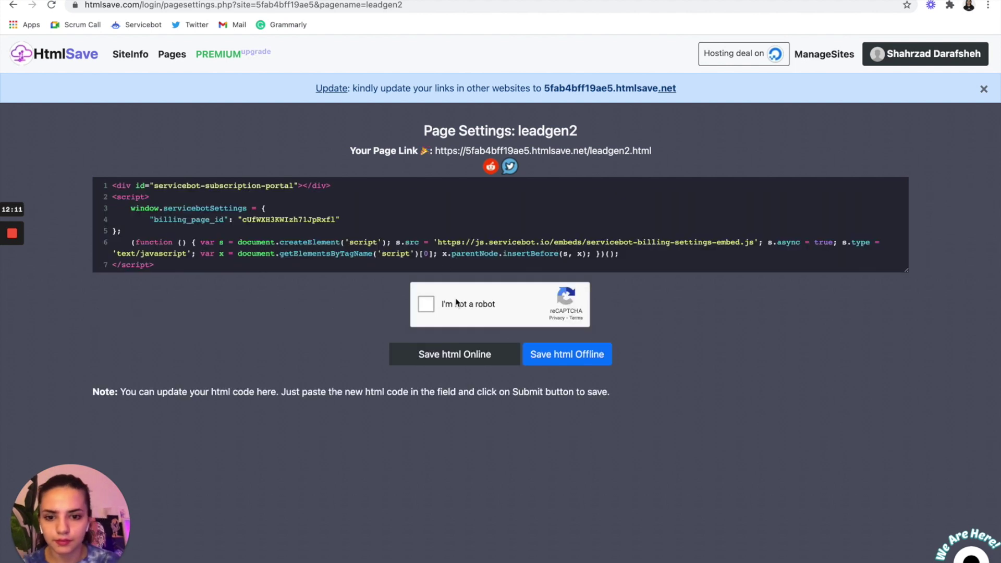
{"action": "left_click", "coordinate": [428, 306]}
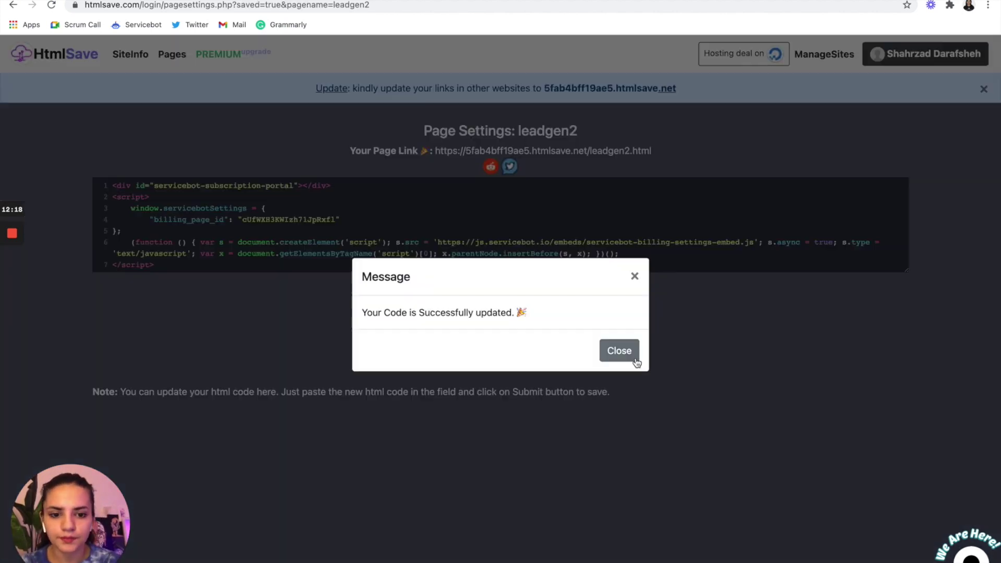
{"action": "left_click", "coordinate": [620, 350]}
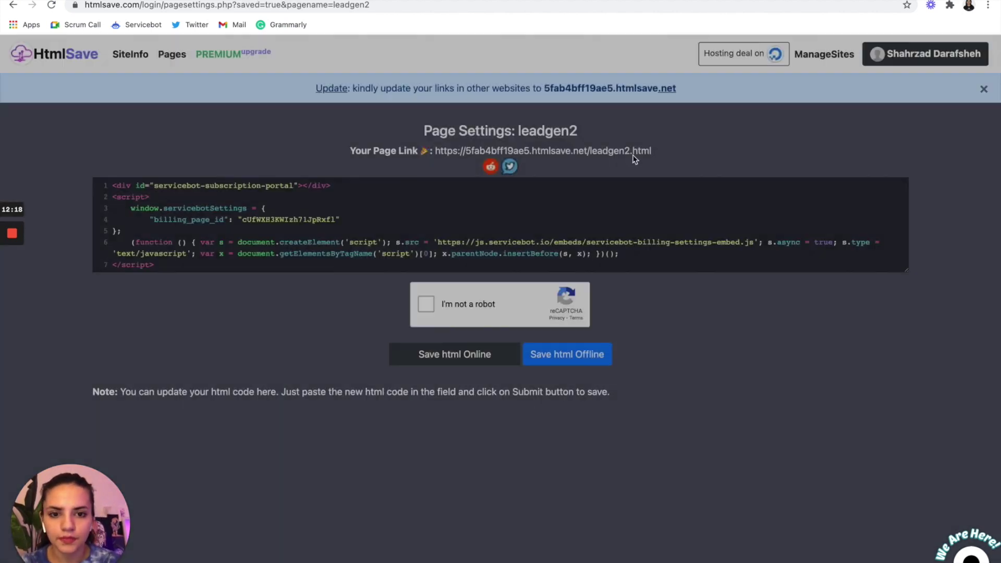
{"action": "left_click", "coordinate": [620, 155]}
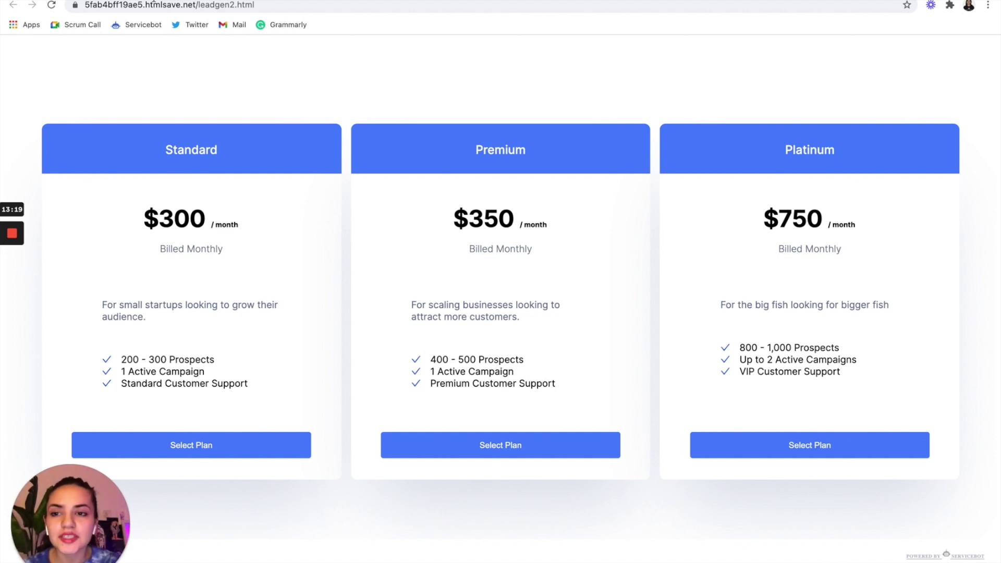
{"action": "left_click", "coordinate": [211, 5]}
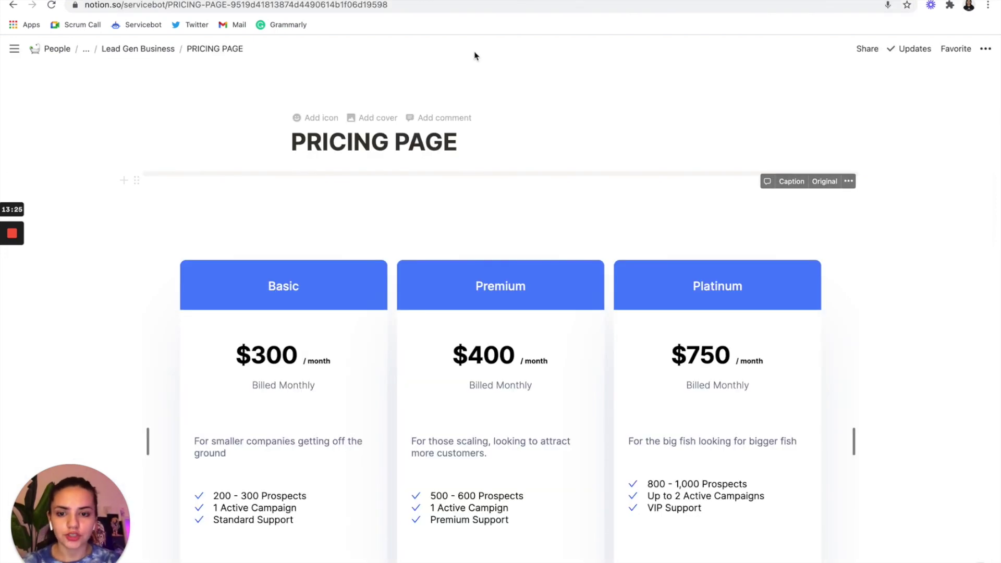
- Remove the old pricing embed from PRICING PAGE
{"action": "scroll", "coordinate": [137, 153], "scroll_direction": "down", "scroll_amount": 1}
{"action": "left_click", "coordinate": [138, 152]}
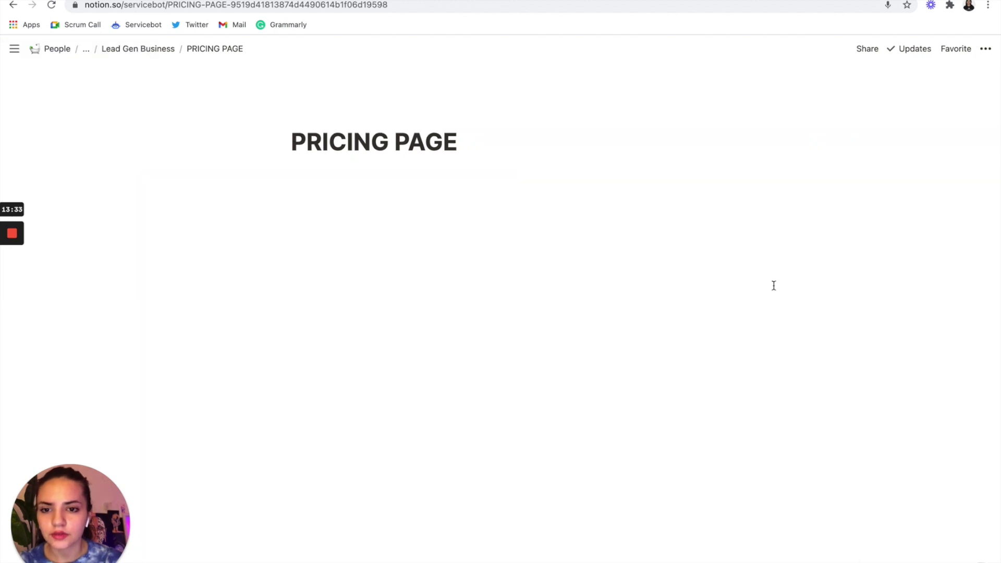
{"action": "left_click", "coordinate": [607, 252]}
{"action": "left_click", "coordinate": [353, 206]}
- Insert an Embed block under the title with the hosted leadgen2 page URL
{"action": "left_click", "coordinate": [329, 183]}
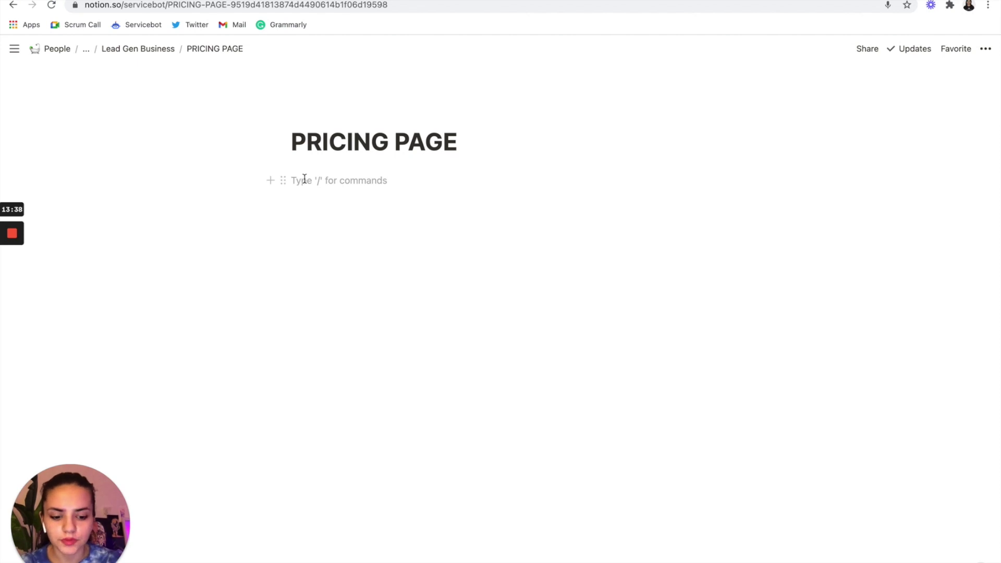
{"action": "type", "text": "/em"}
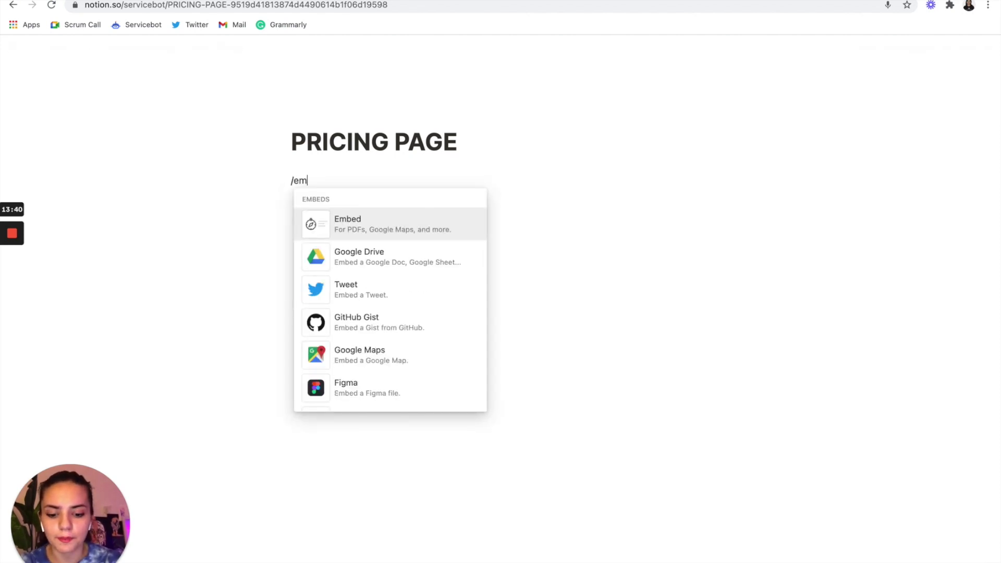
{"action": "key", "text": "Return"}
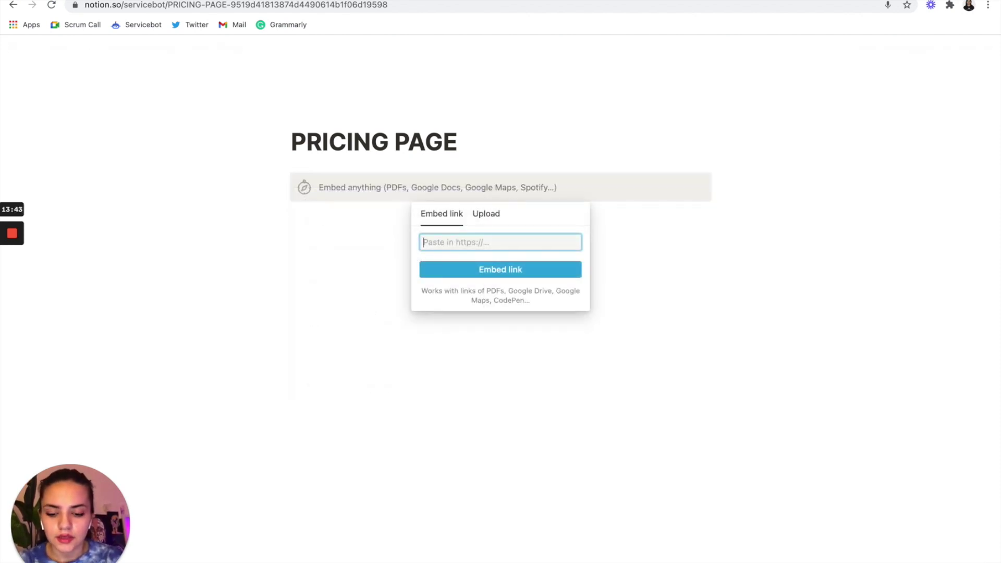
{"action": "key", "text": "super+v"}
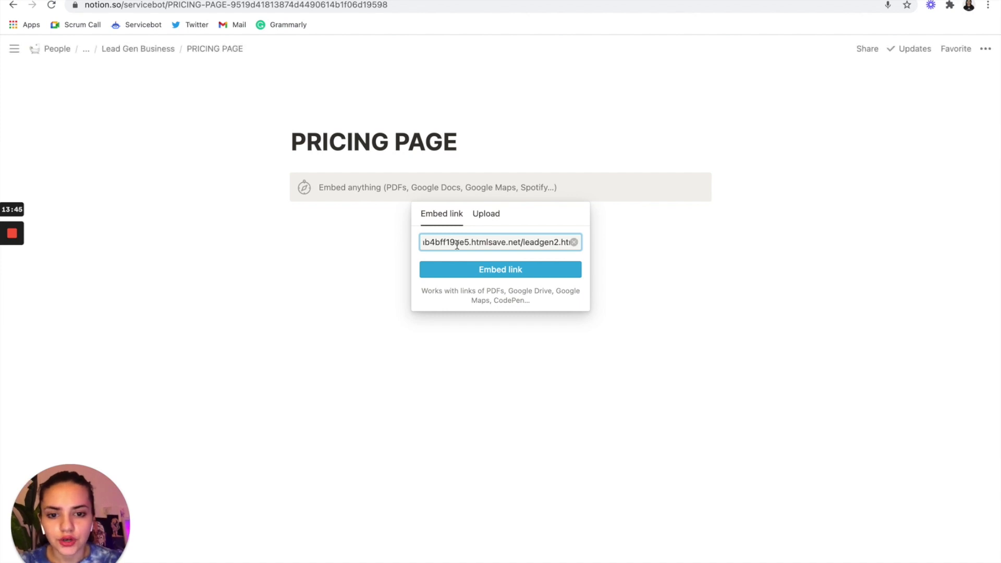
{"action": "left_click", "coordinate": [529, 273]}
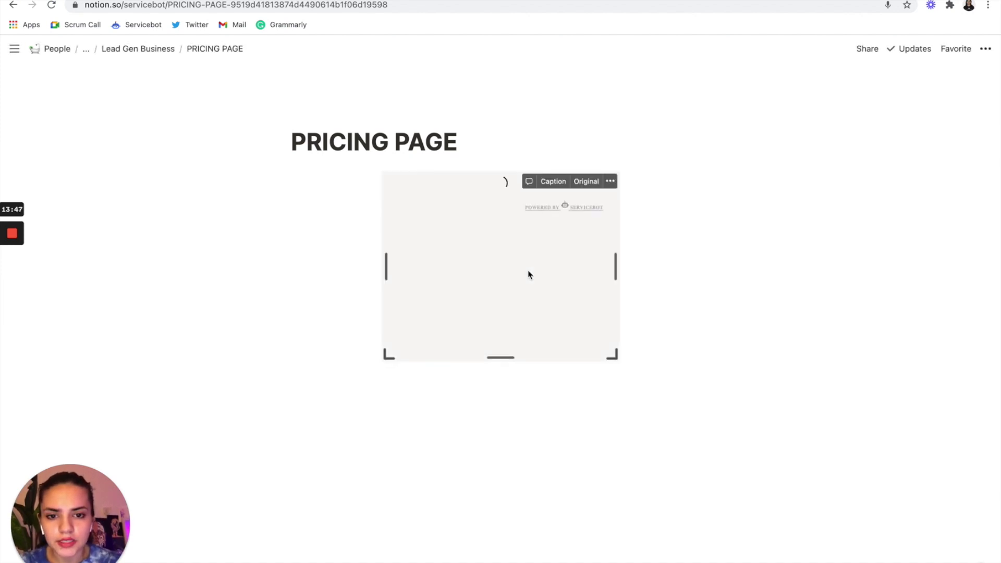
- Resize the embed wider and taller to show all three plans and their buttons
{"action": "left_click_drag", "start_coordinate": [616, 268], "coordinate": [911, 260]}
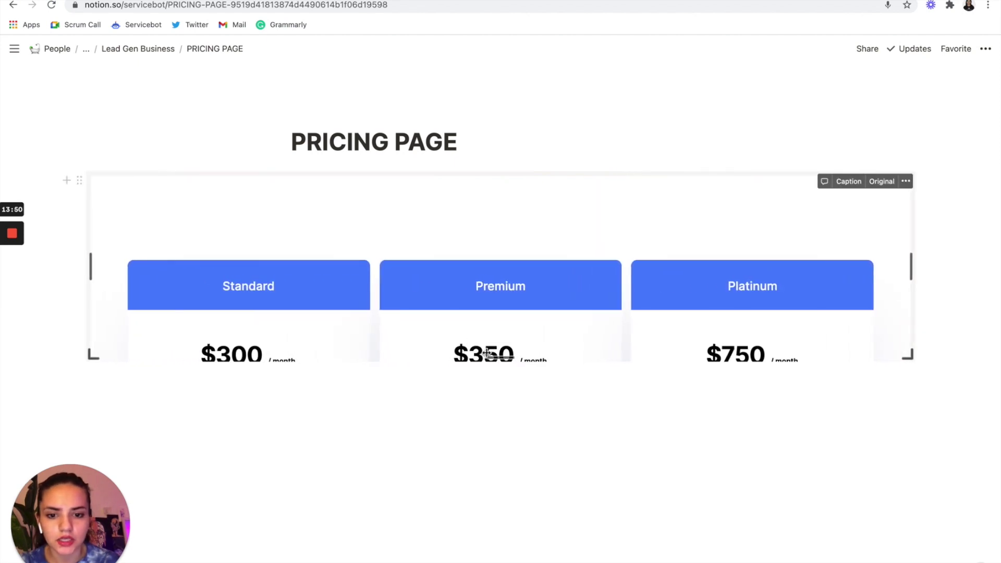
{"action": "left_click_drag", "start_coordinate": [500, 359], "coordinate": [499, 541]}
{"action": "scroll", "coordinate": [599, 286], "scroll_direction": "down", "scroll_amount": 5}
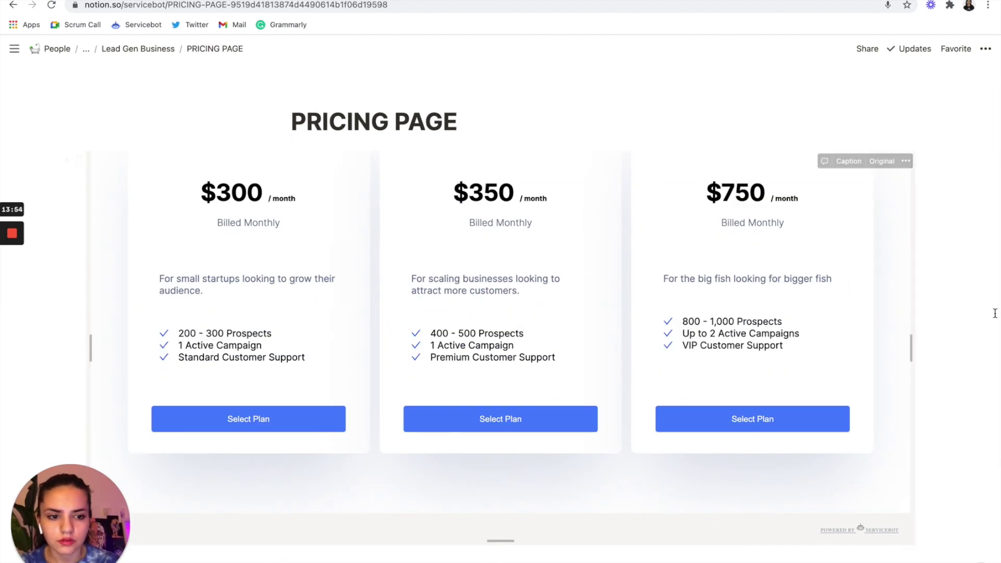
{"action": "left_click_drag", "start_coordinate": [507, 366], "coordinate": [500, 529]}
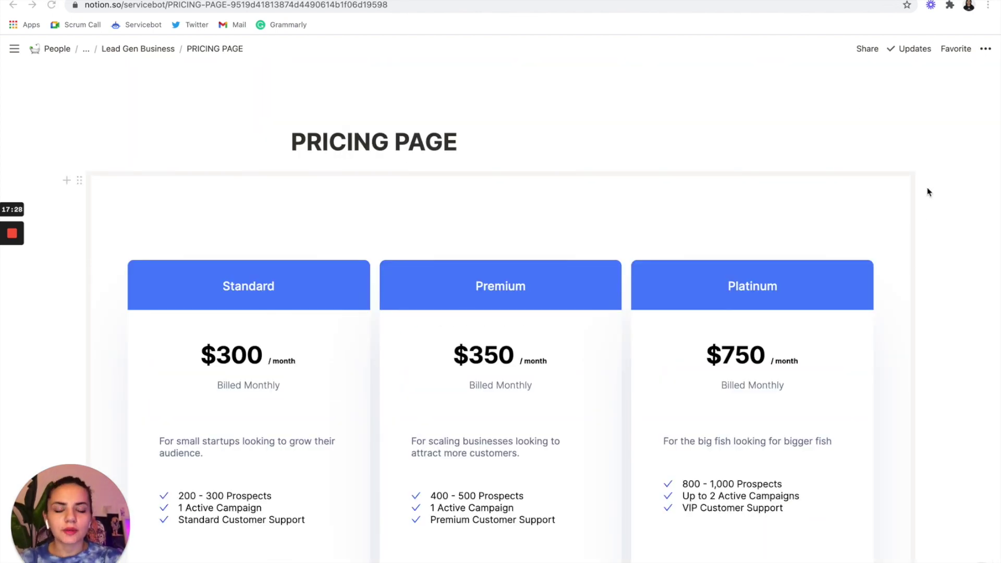
- Choose the Premium plan and enter a test e-mail address in the signup form
{"action": "scroll", "coordinate": [927, 188], "scroll_direction": "down", "scroll_amount": 3}
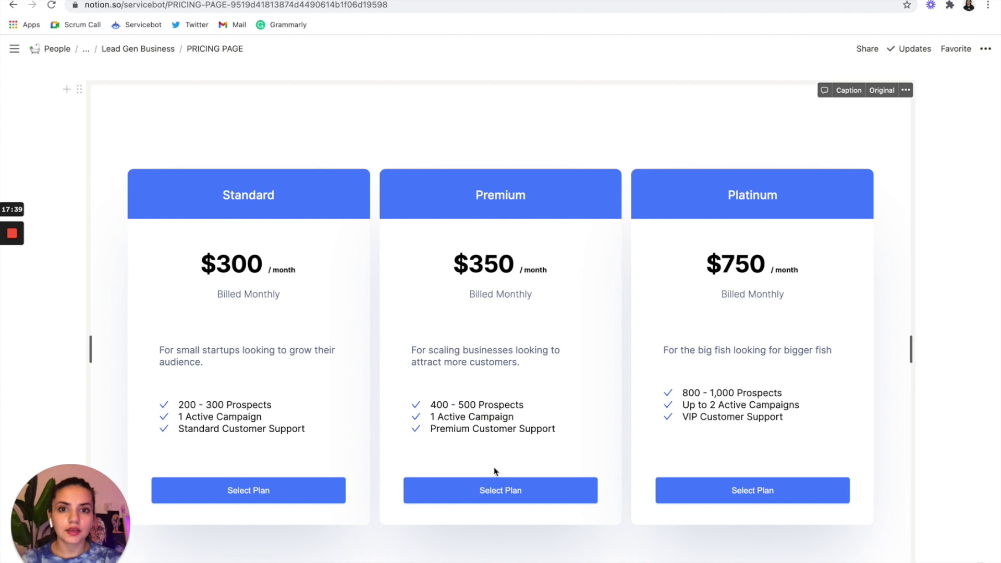
{"action": "left_click", "coordinate": [497, 489]}
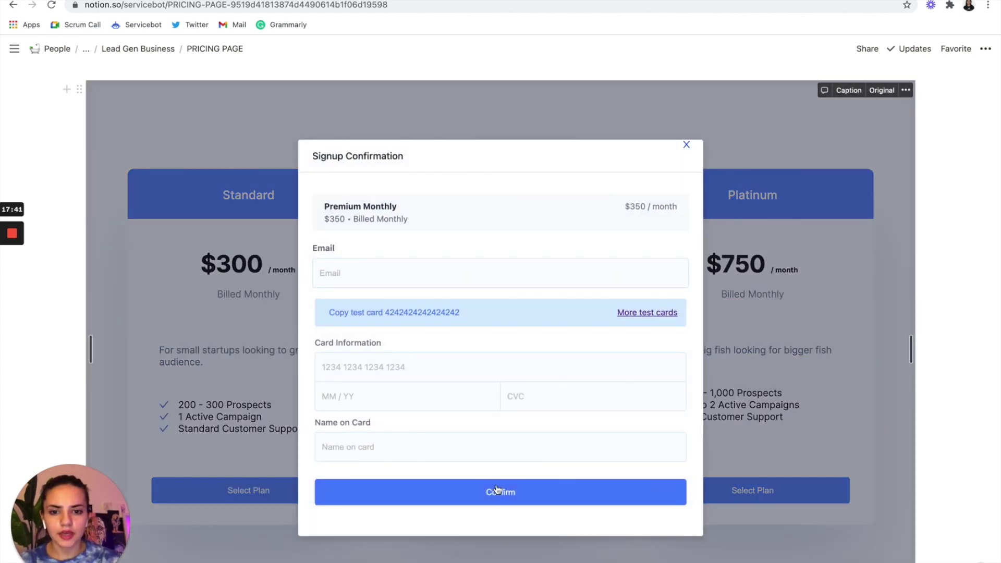
{"action": "left_click", "coordinate": [368, 268]}
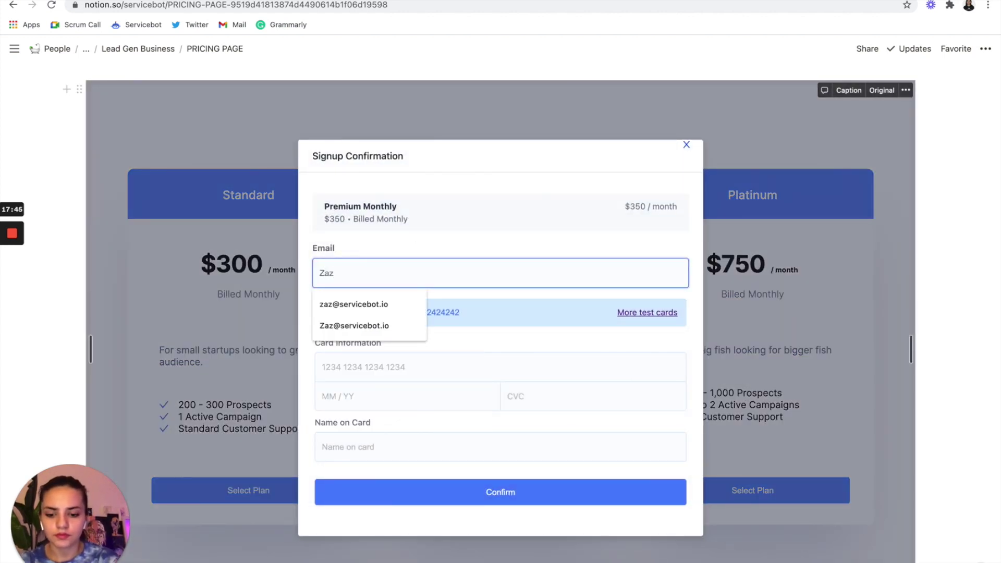
- Enter the test card number, expiry, CVC and cardholder name, then confirm the subscription
{"action": "left_click", "coordinate": [363, 313]}
{"action": "left_click", "coordinate": [363, 371]}
{"action": "key", "text": "ctrl+v"}
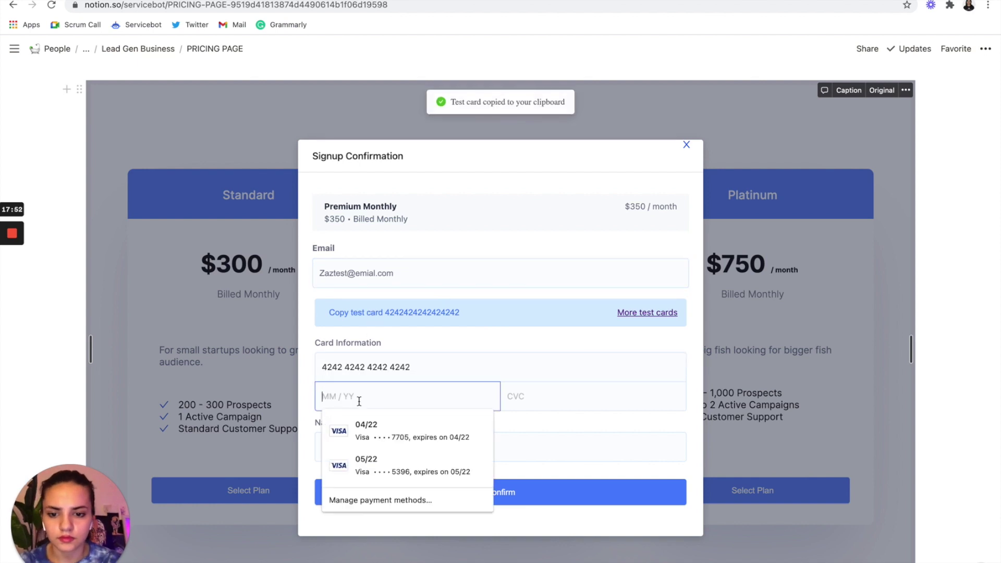
{"action": "type", "text": "0424424"}
{"action": "key", "text": "Tab"}
{"action": "type", "text": "ZAZ"}
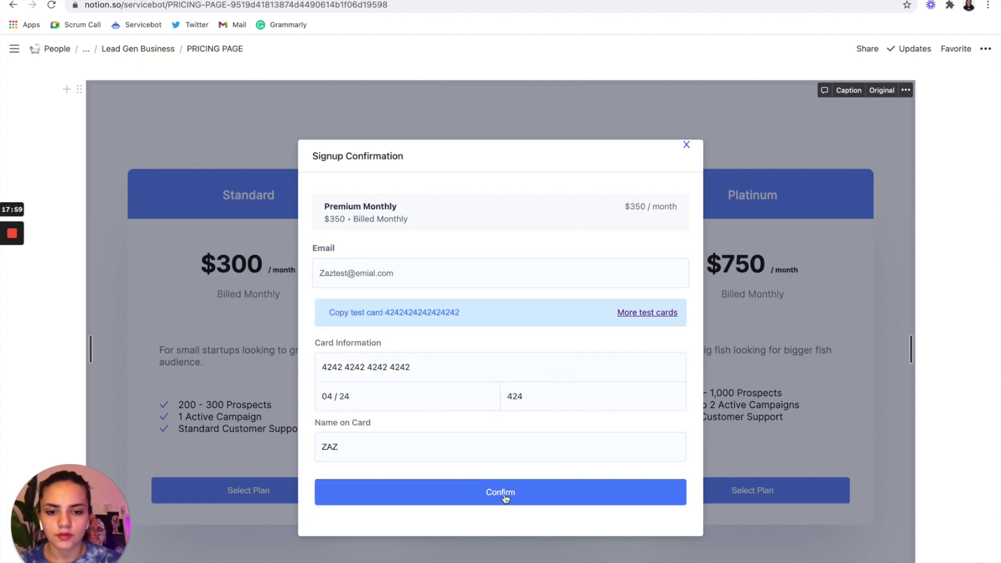
{"action": "left_click", "coordinate": [501, 497]}
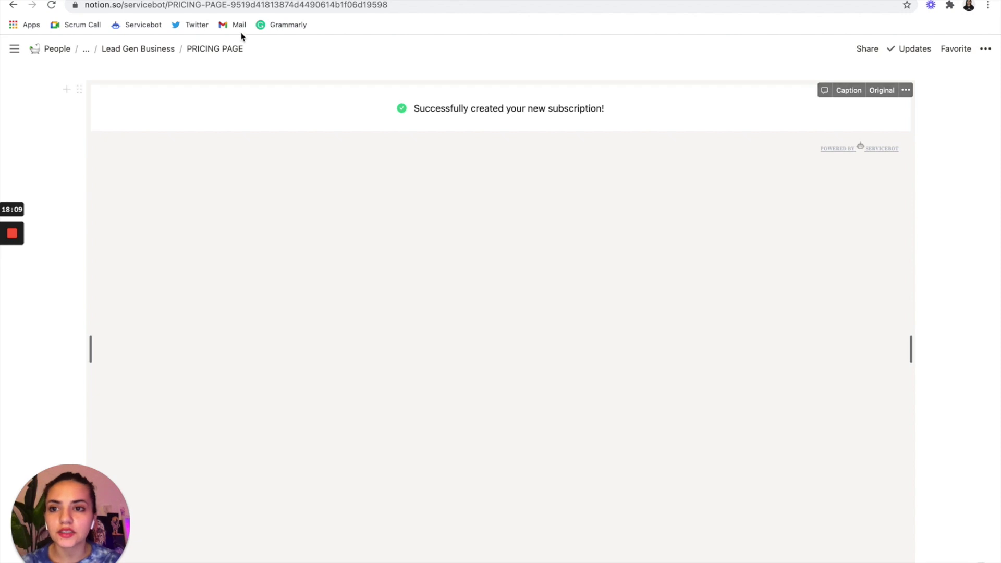
{"action": "key", "text": "alt+Left"}
- Reload Stripe's test Customers list and open the new customer's Premium subscription and $350 payment
{"action": "left_click", "coordinate": [51, 5]}
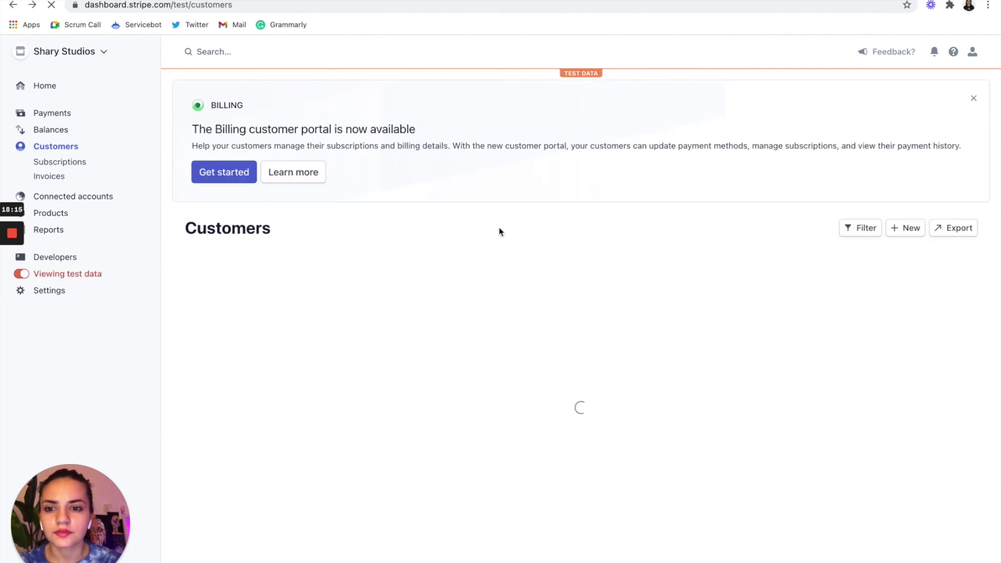
{"action": "left_click", "coordinate": [424, 276]}
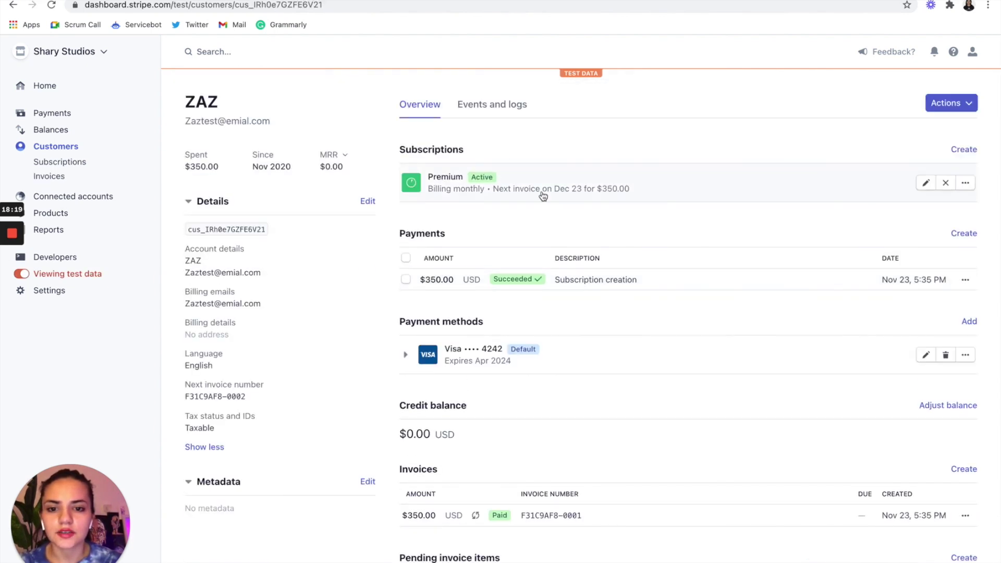
{"action": "mouse_move", "coordinate": [503, 287]}
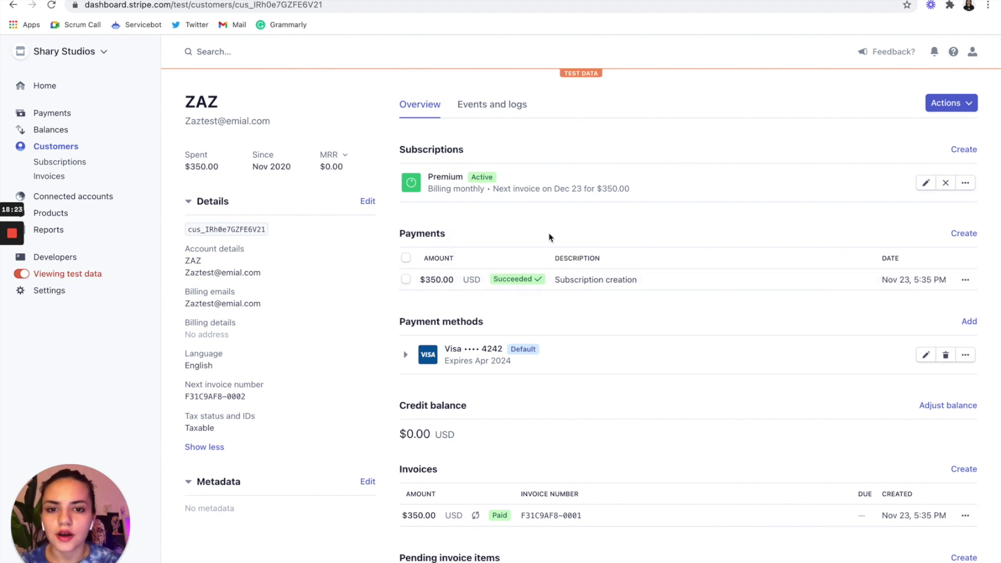
{"action": "scroll", "coordinate": [547, 236], "scroll_direction": "down", "scroll_amount": 3}
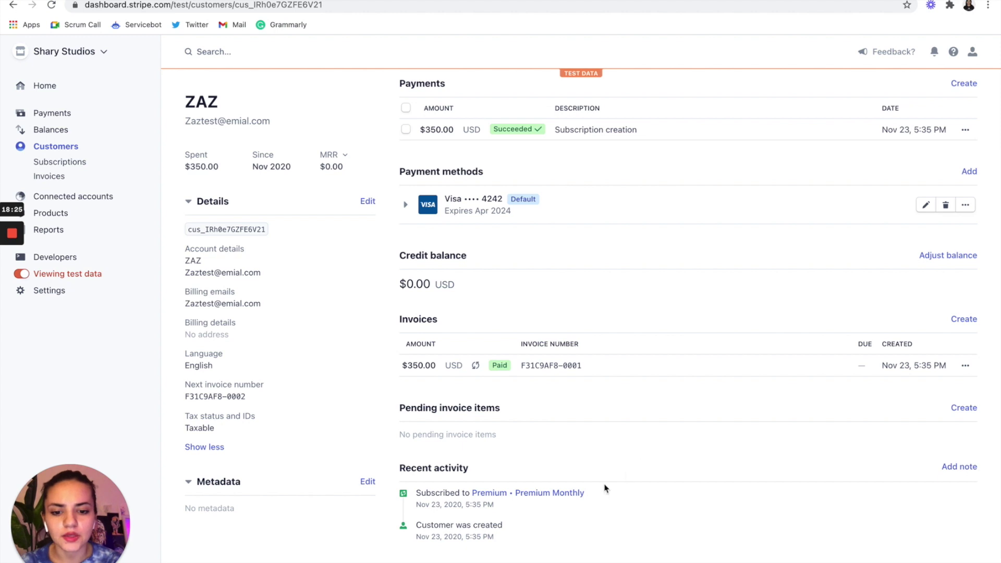